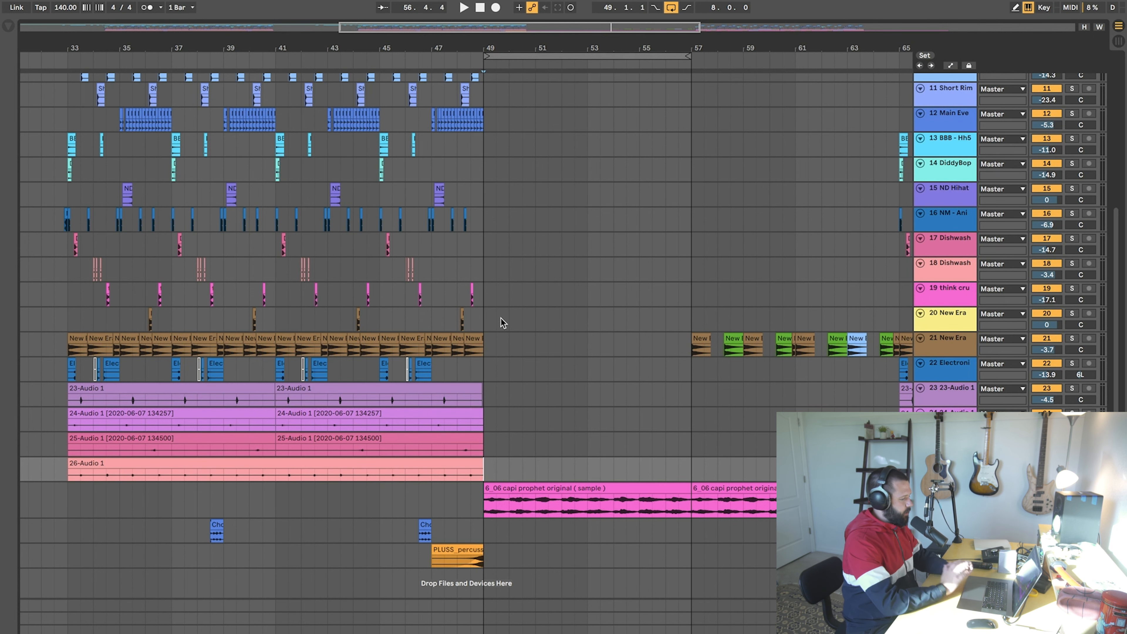
# Step: Play back the looped capi prophet sample section starting at bar 49 and stop it
pyautogui.hscroll(2, 527, 456)
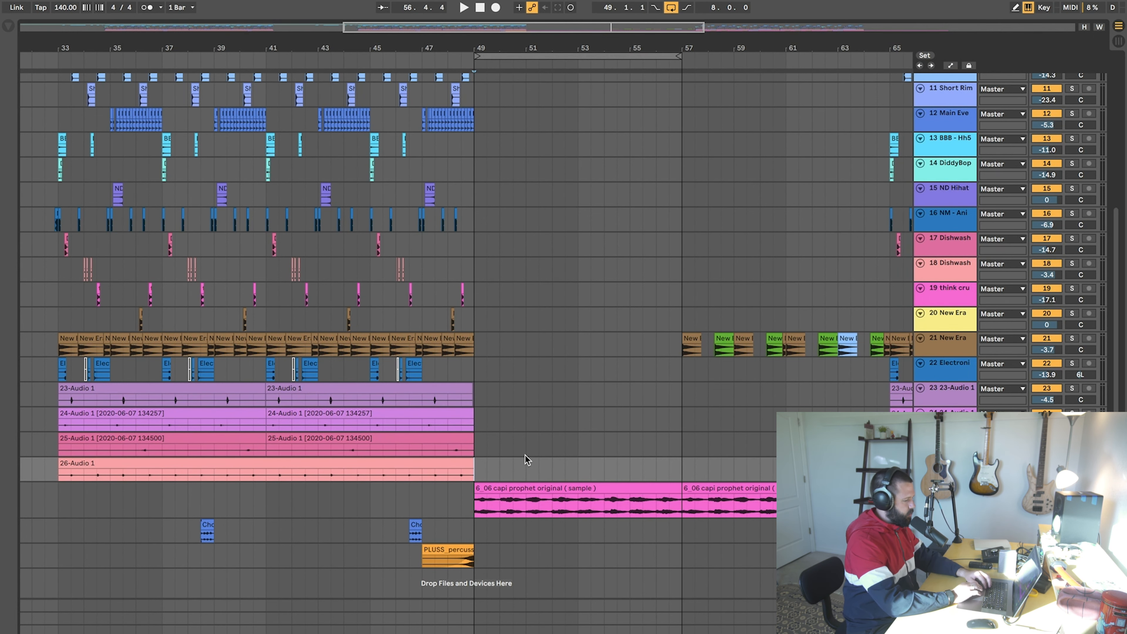
pyautogui.press('space')
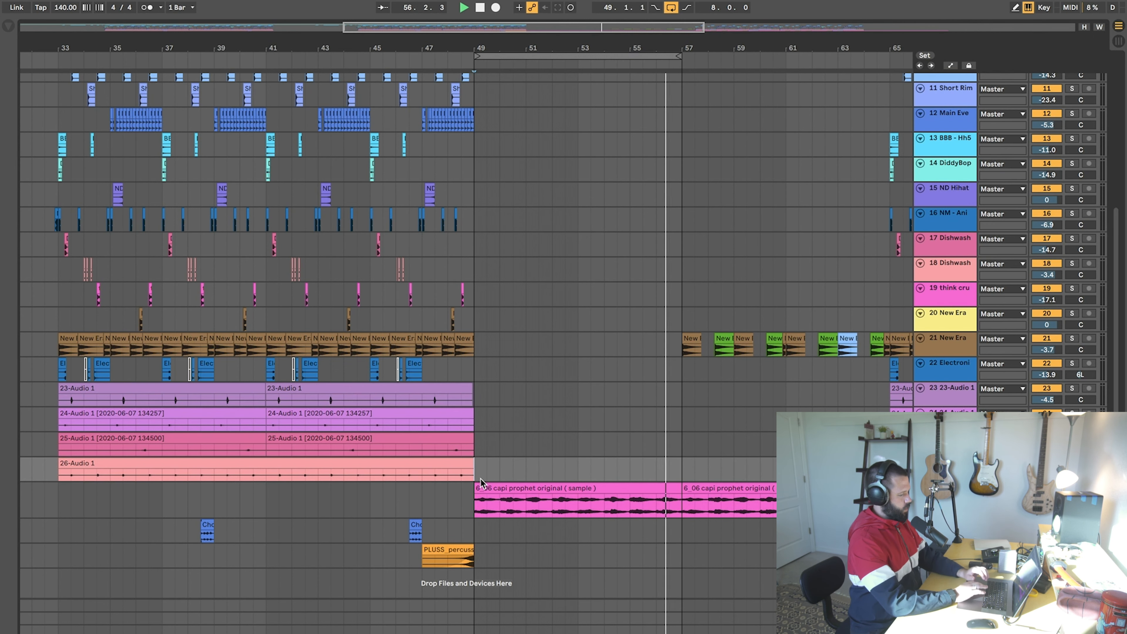
pyautogui.press('space')
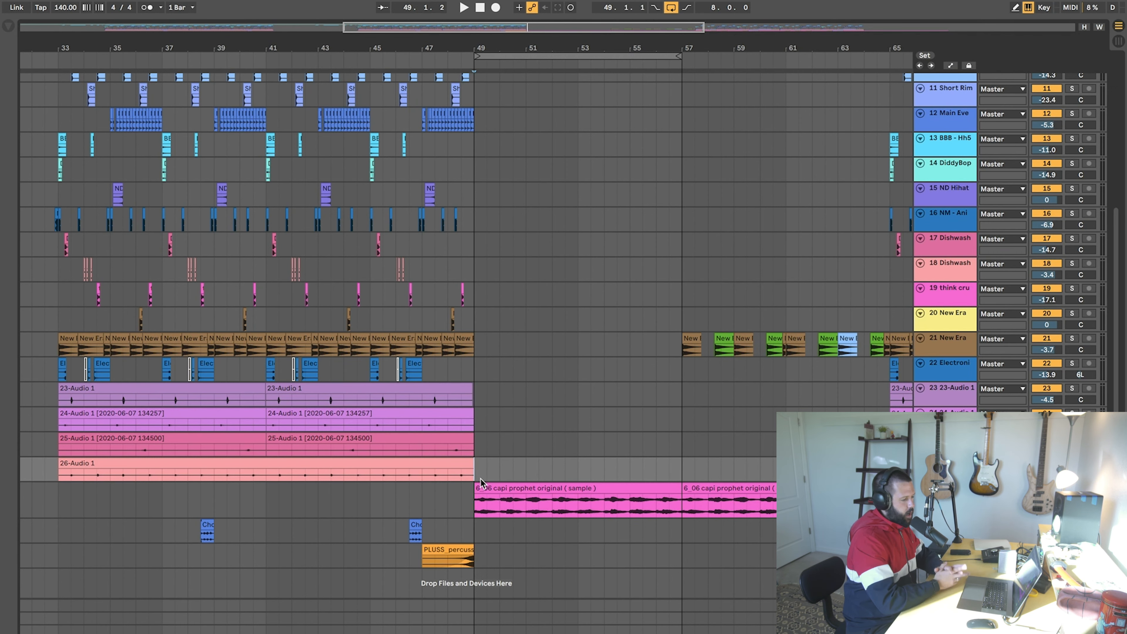
# Step: Arm track 4 Granulato for recording and show its Granulator II device
pyautogui.scroll(10, 480, 480)
pyautogui.hscroll(-15, 480, 480)
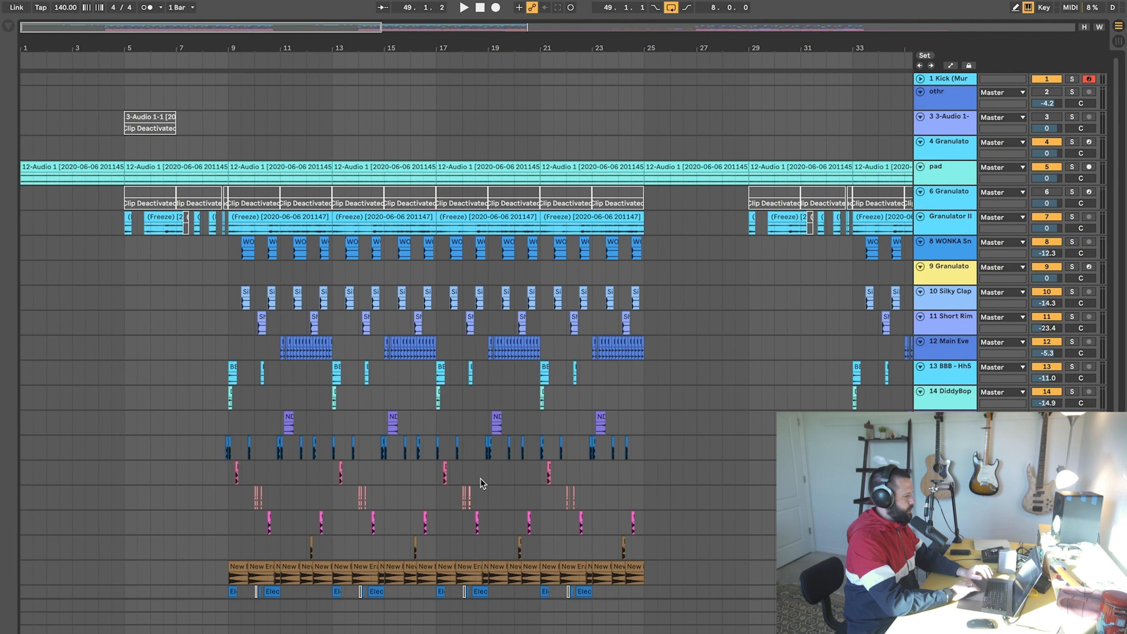
pyautogui.click(1089, 138)
pyautogui.doubleClick(951, 151)
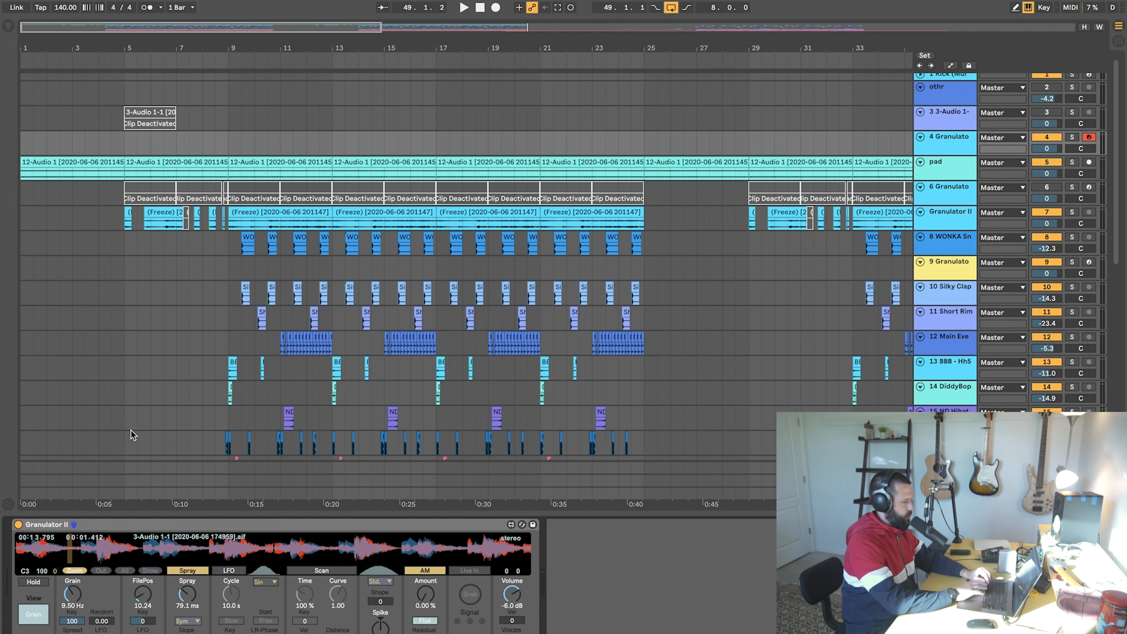
# Step: Play the pad from the start of the arrangement and stop after a few bars
pyautogui.click(480, 8)
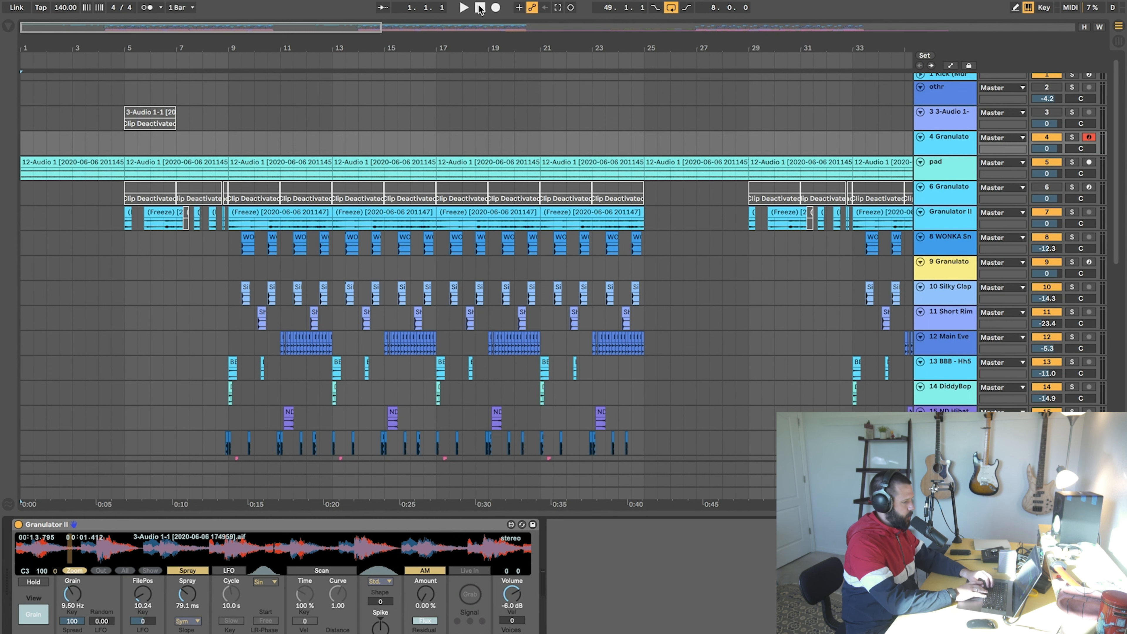
pyautogui.press('space')
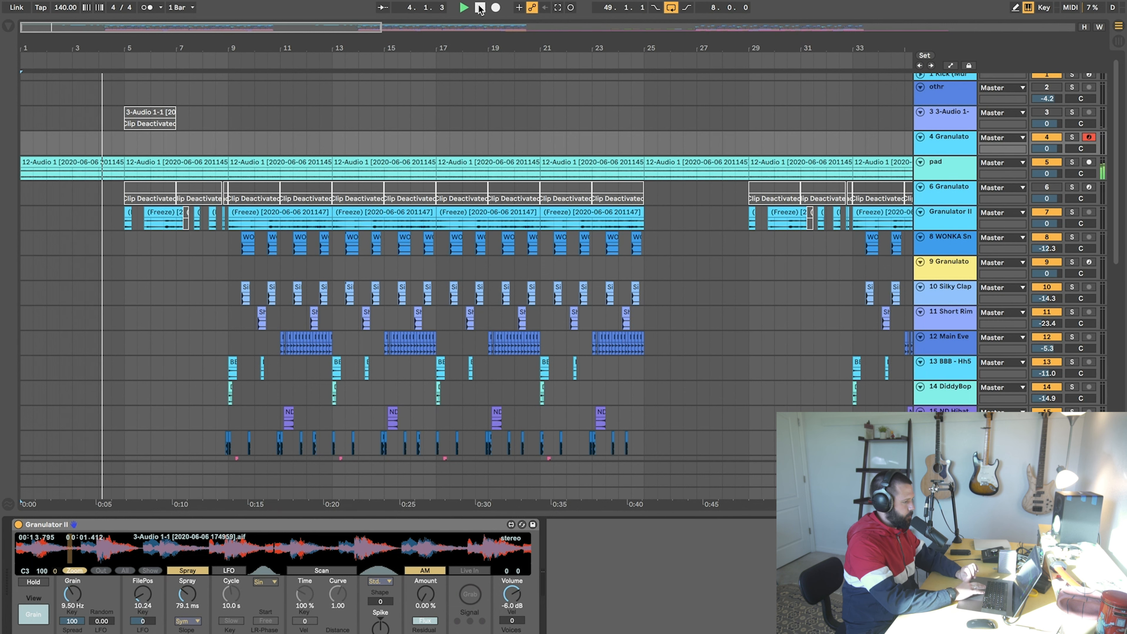
pyautogui.click(480, 8)
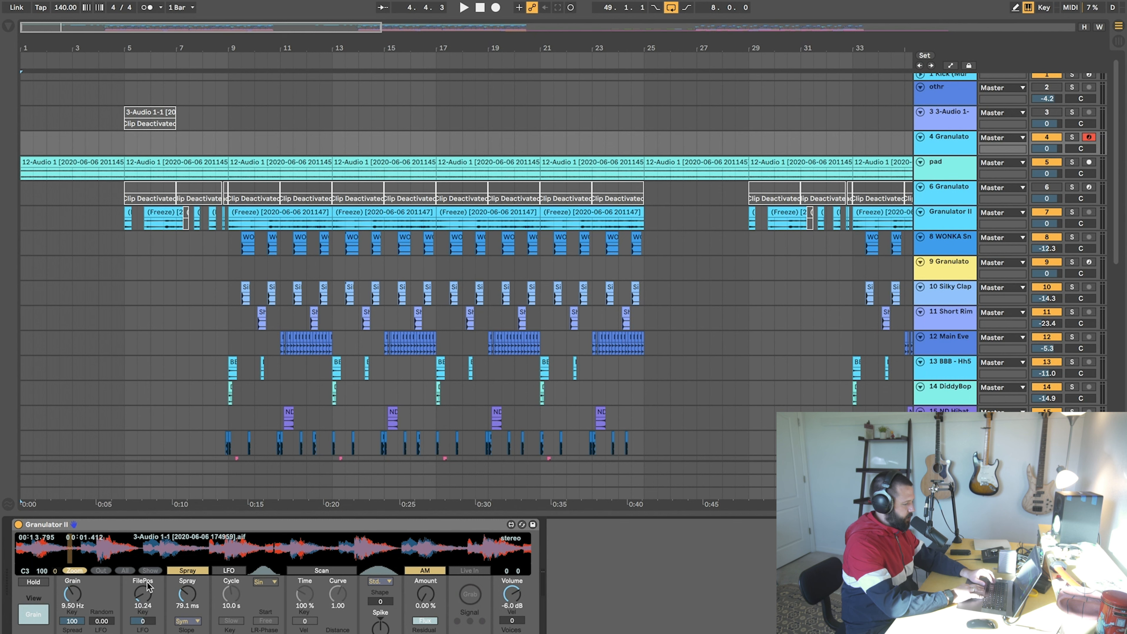
# Step: Set the file position of track 4's Granulator II to about 11.02
pyautogui.moveTo(146, 599)
pyautogui.mouseDown()
pyautogui.moveTo(146, 546)
pyautogui.moveTo(145, 612)
pyautogui.mouseUp()
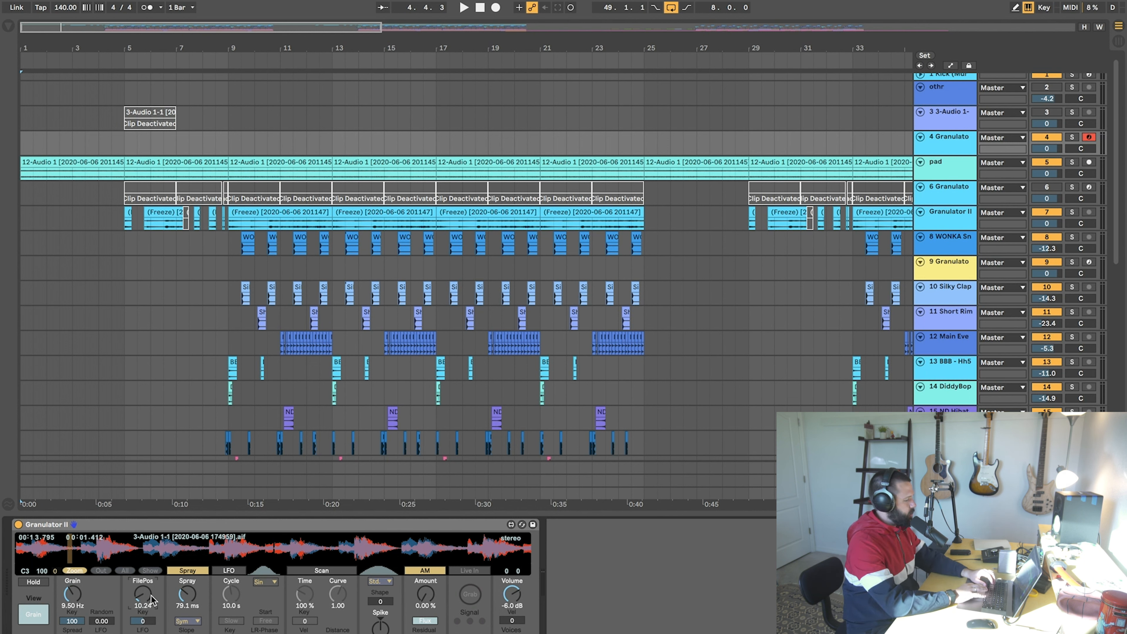
pyautogui.moveTo(143, 602)
pyautogui.mouseDown()
pyautogui.moveTo(144, 584)
pyautogui.moveTo(142, 599)
pyautogui.mouseUp()
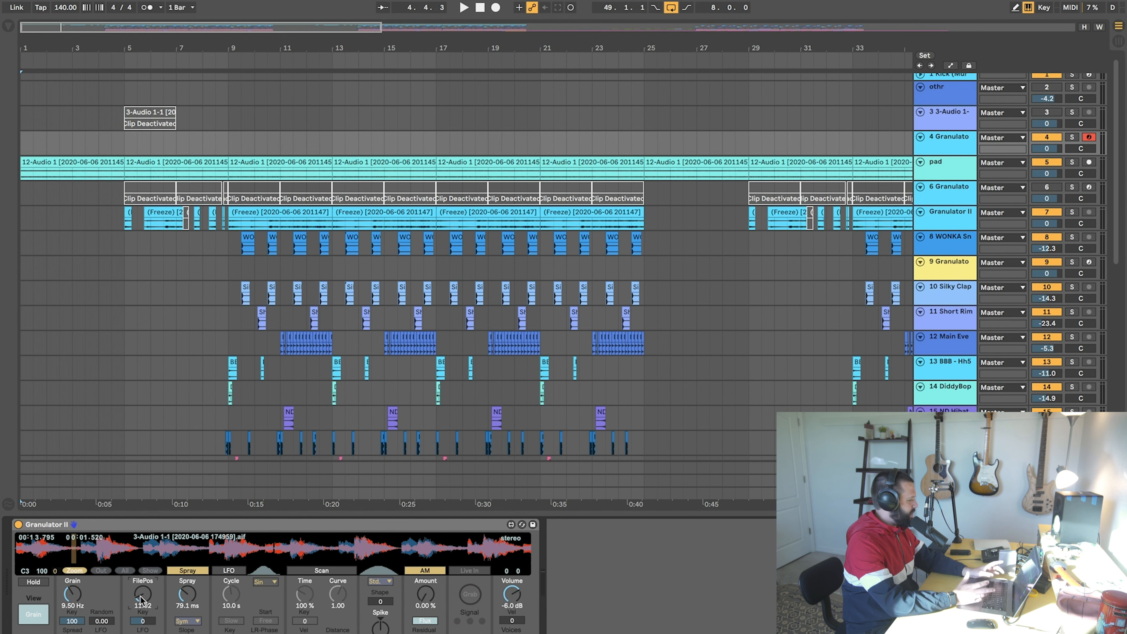
# Step: Try a Grain rate of 0.42 Hz in track 4's Granulator II, audition a note, and undo the change
pyautogui.moveTo(79, 599); pyautogui.dragTo(79, 617)
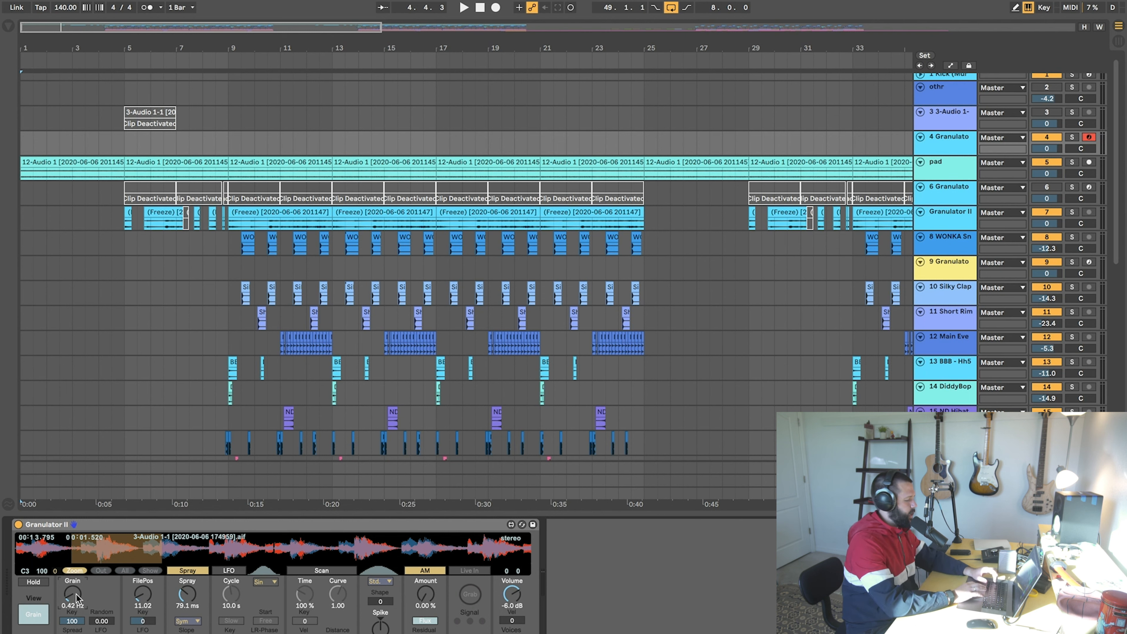
pyautogui.press('a')
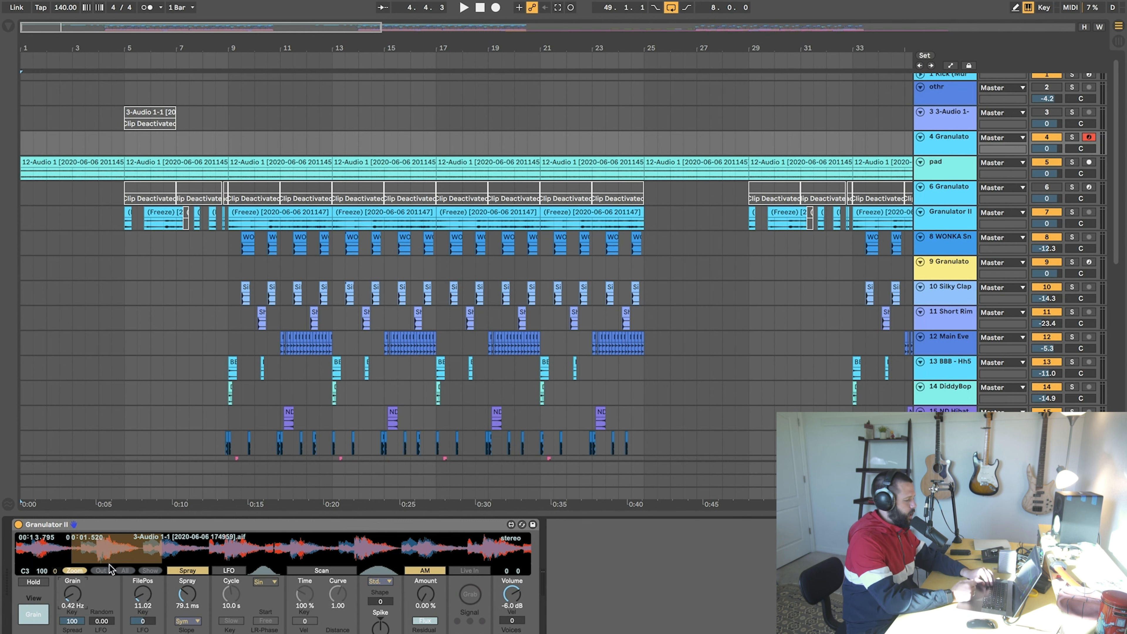
pyautogui.press('super+z')
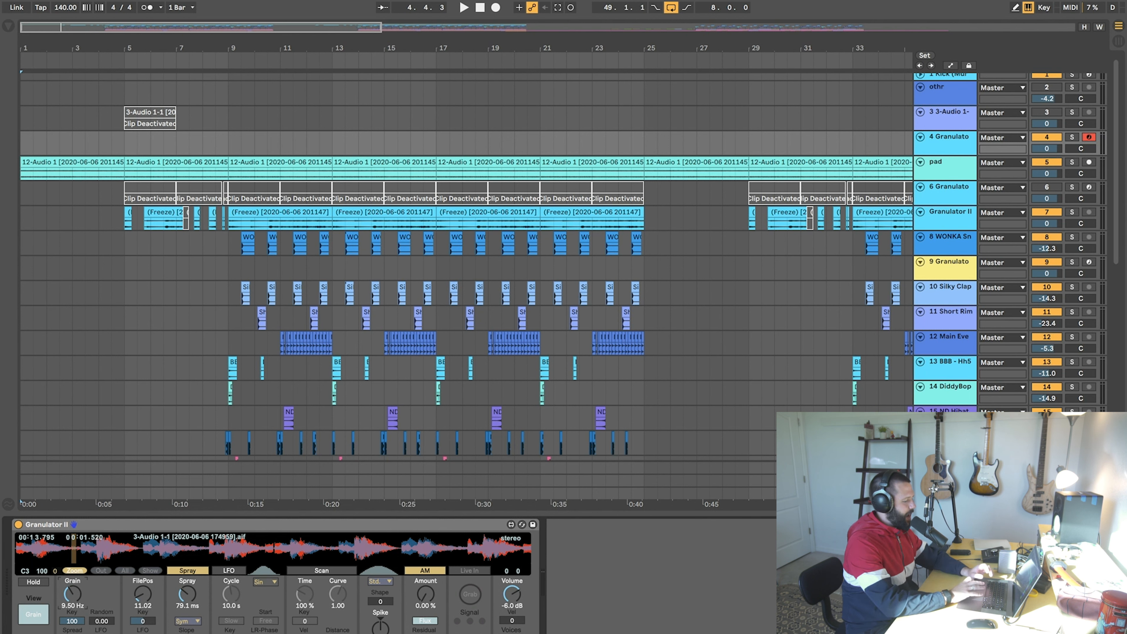
# Step: View the Voices choices, try changing the Spray amount in track 4's Granulator II, and undo the Spray change
pyautogui.click(512, 632)
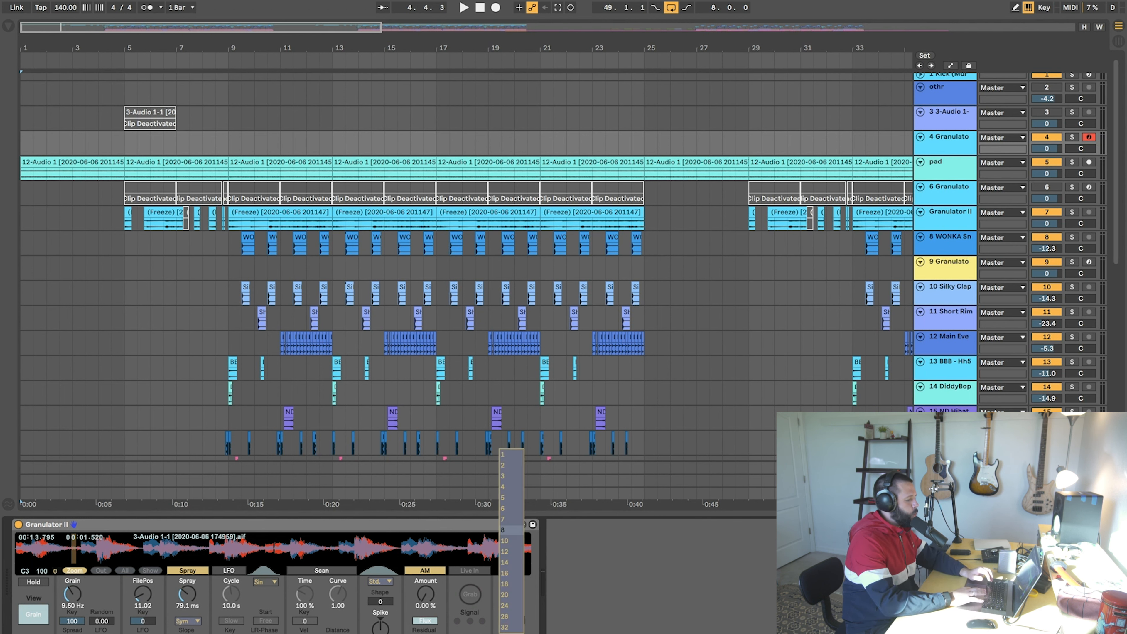
pyautogui.click(207, 591)
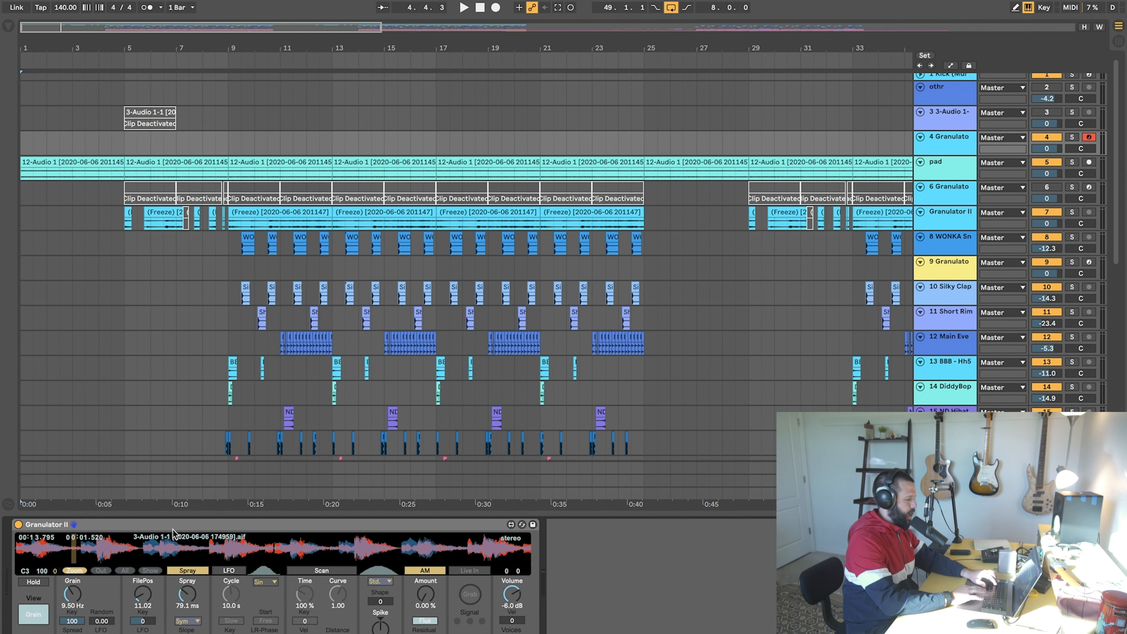
pyautogui.moveTo(189, 609)
pyautogui.mouseDown()
pyautogui.moveTo(188, 573)
pyautogui.moveTo(188, 586)
pyautogui.mouseUp()
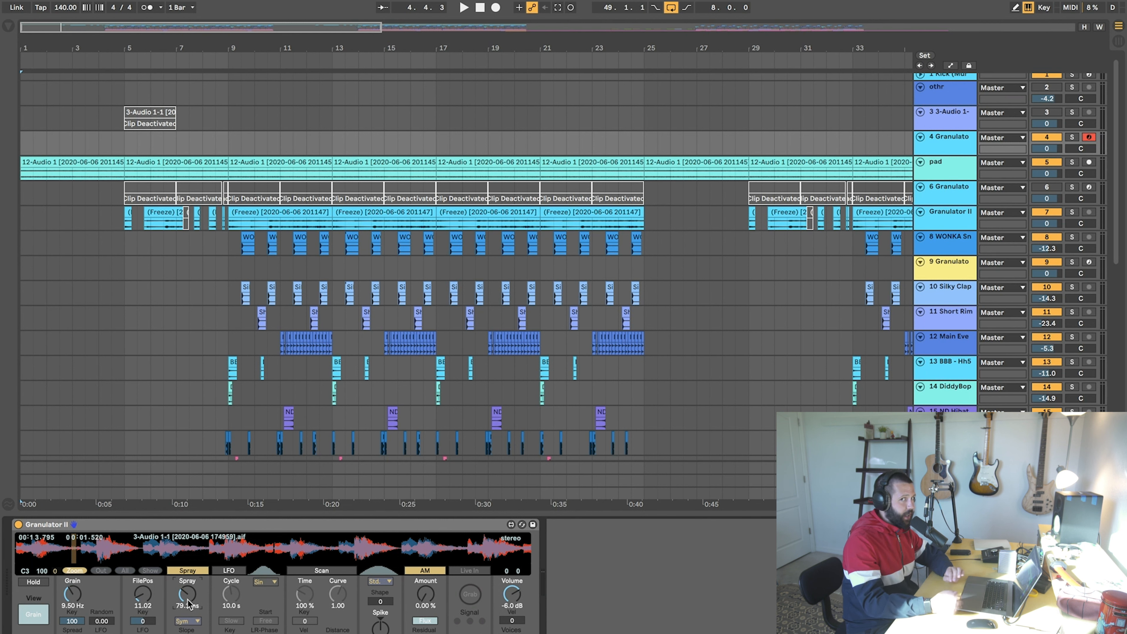
pyautogui.press('Delete')
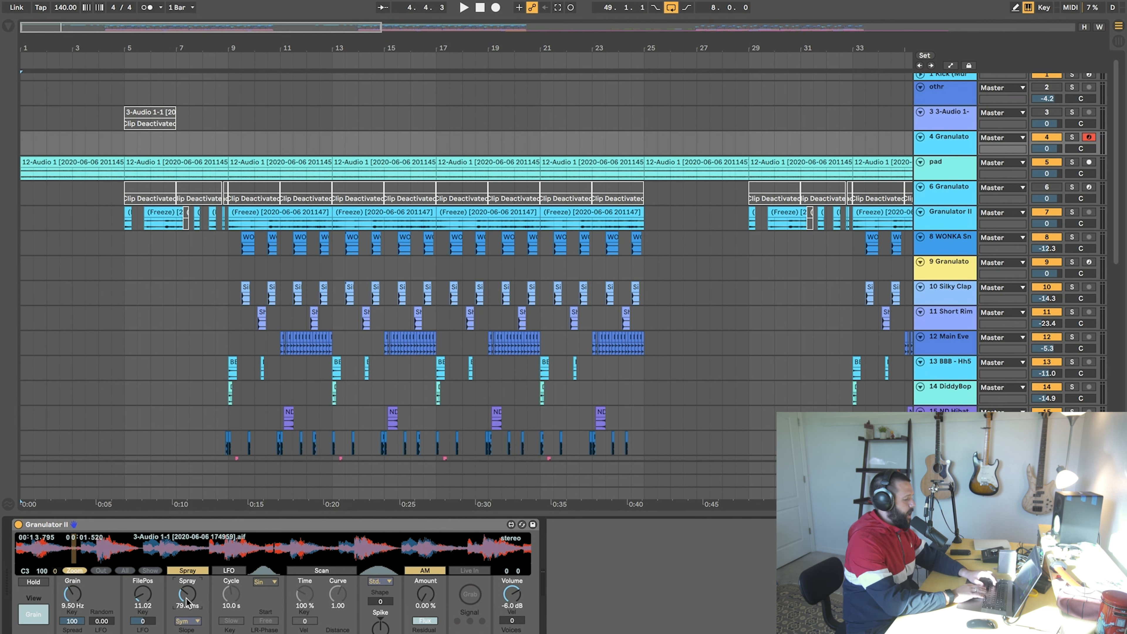
pyautogui.press('super+z')
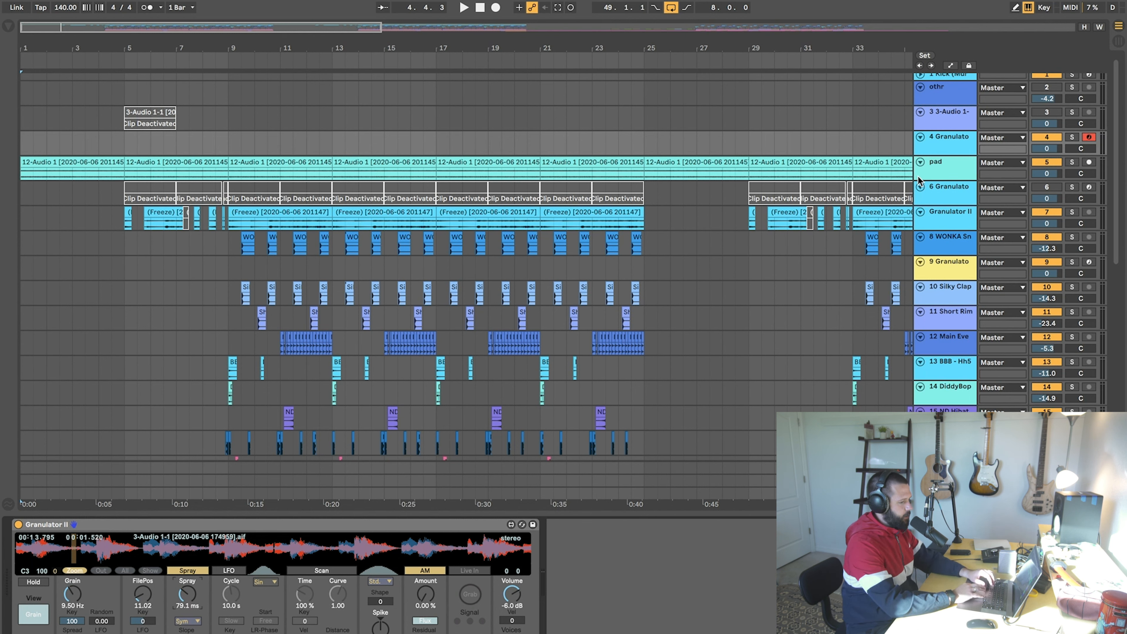
# Step: Inspect track 6's Granulator II device, solo the frozen track 7 below it, and play that track from bar 9
pyautogui.click(939, 191)
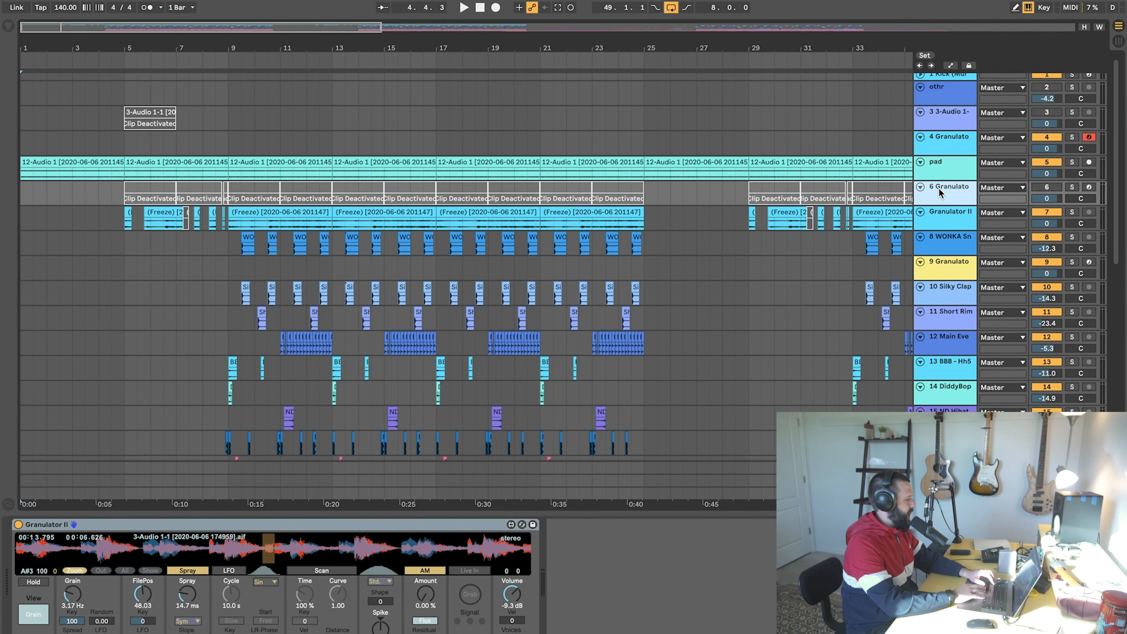
pyautogui.click(1072, 213)
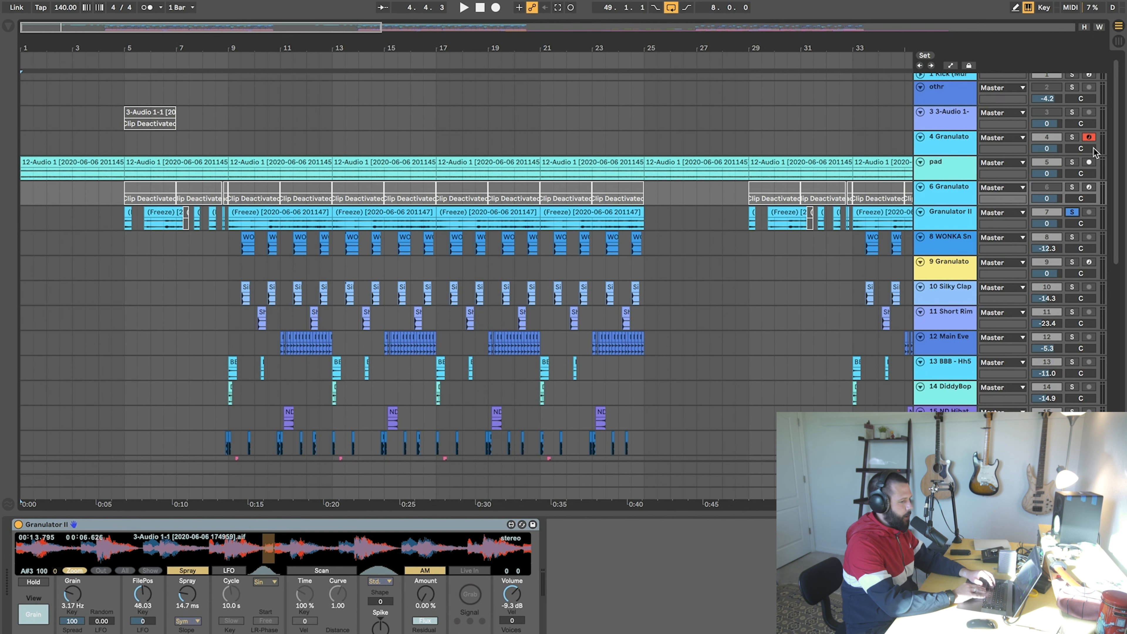
pyautogui.click(230, 225)
pyautogui.press('space')
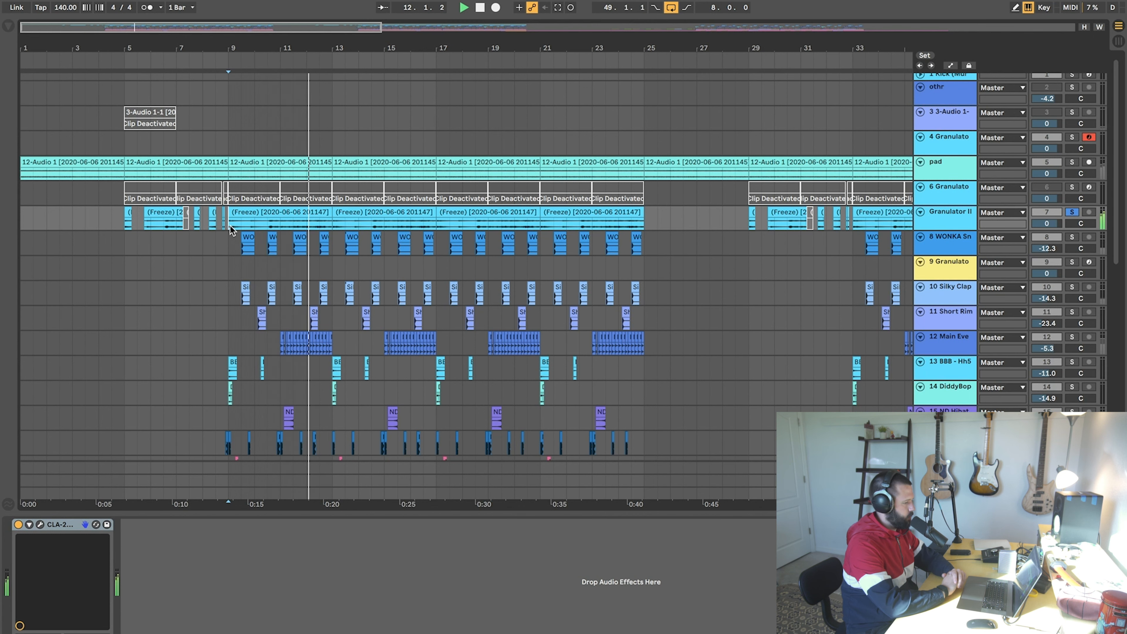
pyautogui.press('space')
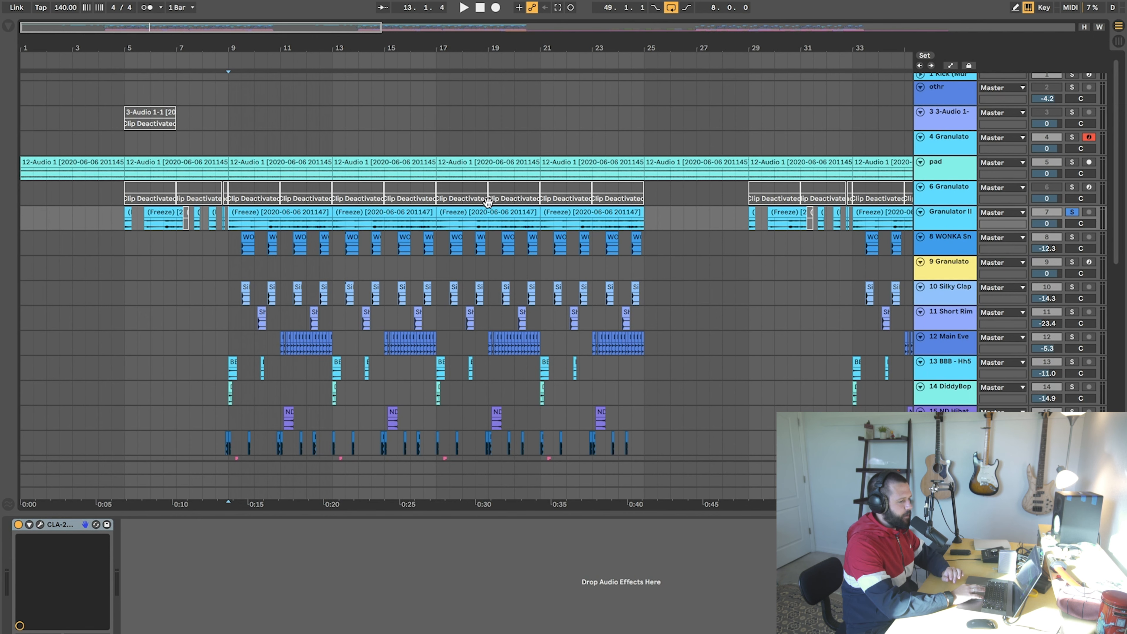
# Step: Arm and solo track 6 Granulato and audition a note through its Granulator II
pyautogui.click(975, 195)
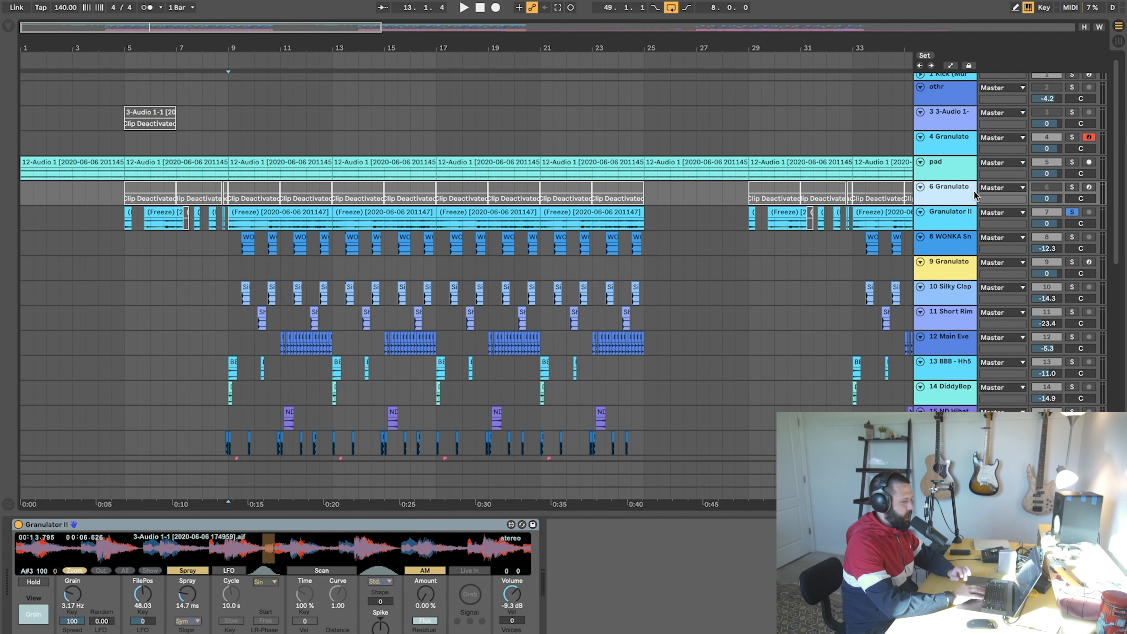
pyautogui.click(1089, 187)
pyautogui.click(1072, 187)
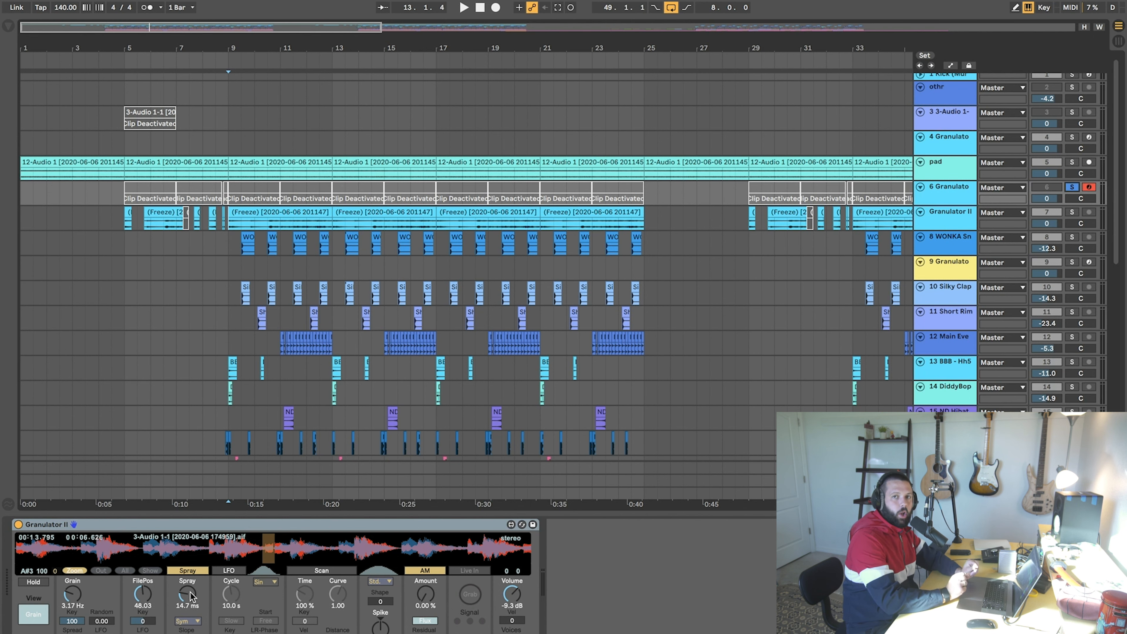
pyautogui.press('a')
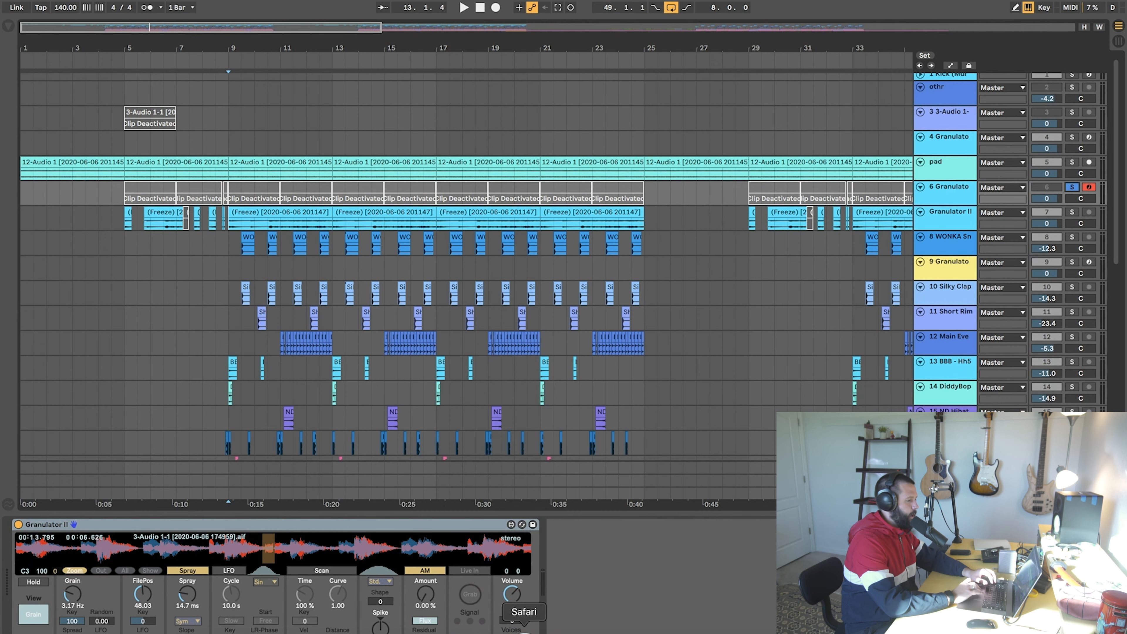
# Step: Switch to Safari to view the open tweet about creativity and return to Ableton Live
pyautogui.click(523, 630)
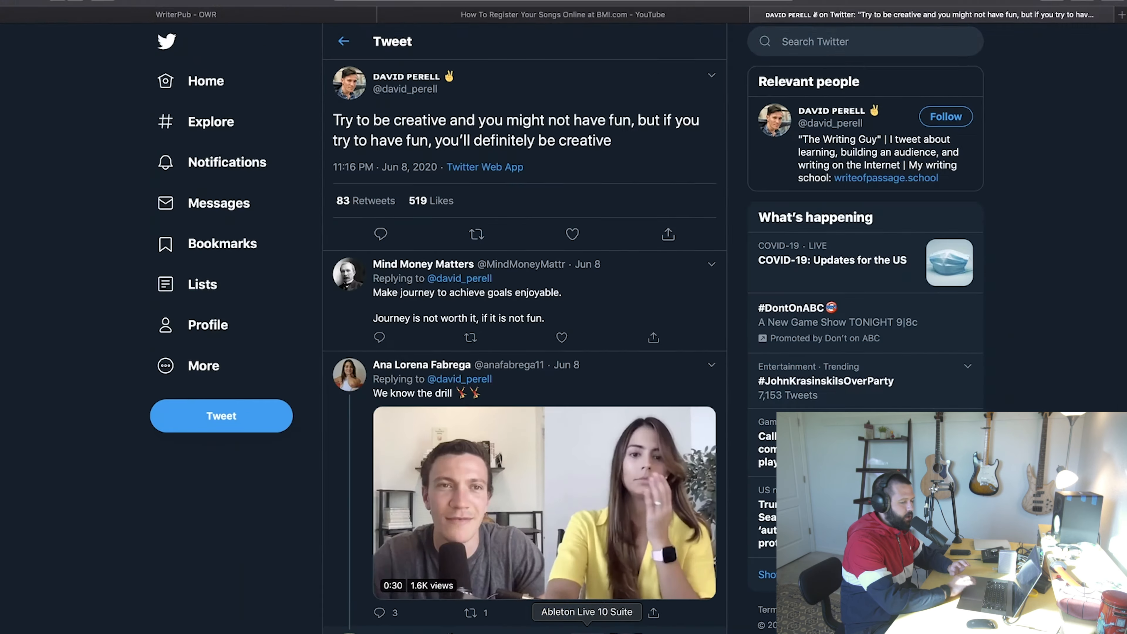
pyautogui.click(586, 630)
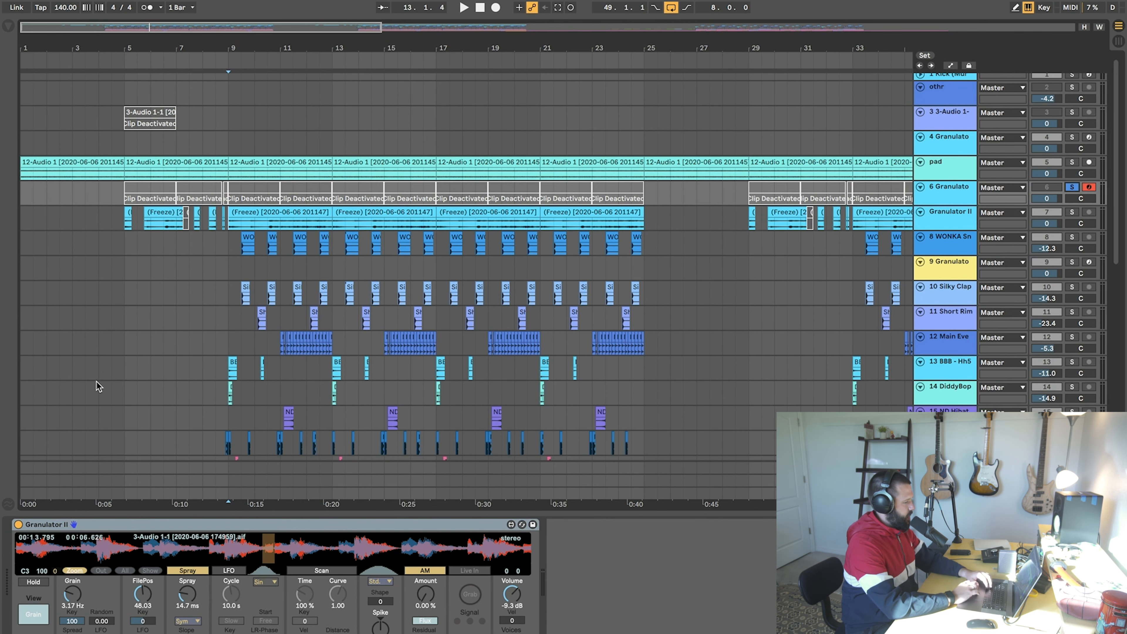
# Step: Hide the device view and open the deactivated MIDI clip at bar 9 on track 6 in the note editor
pyautogui.scroll(-5, 97, 384)
pyautogui.press('super+alt+l')
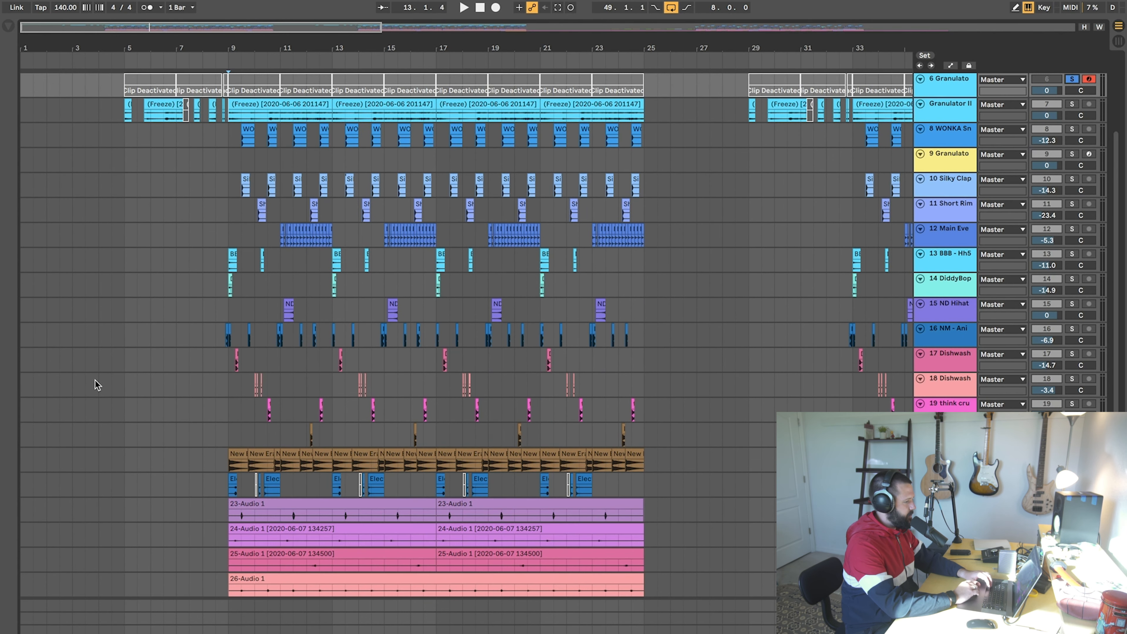
pyautogui.scroll(5, 97, 384)
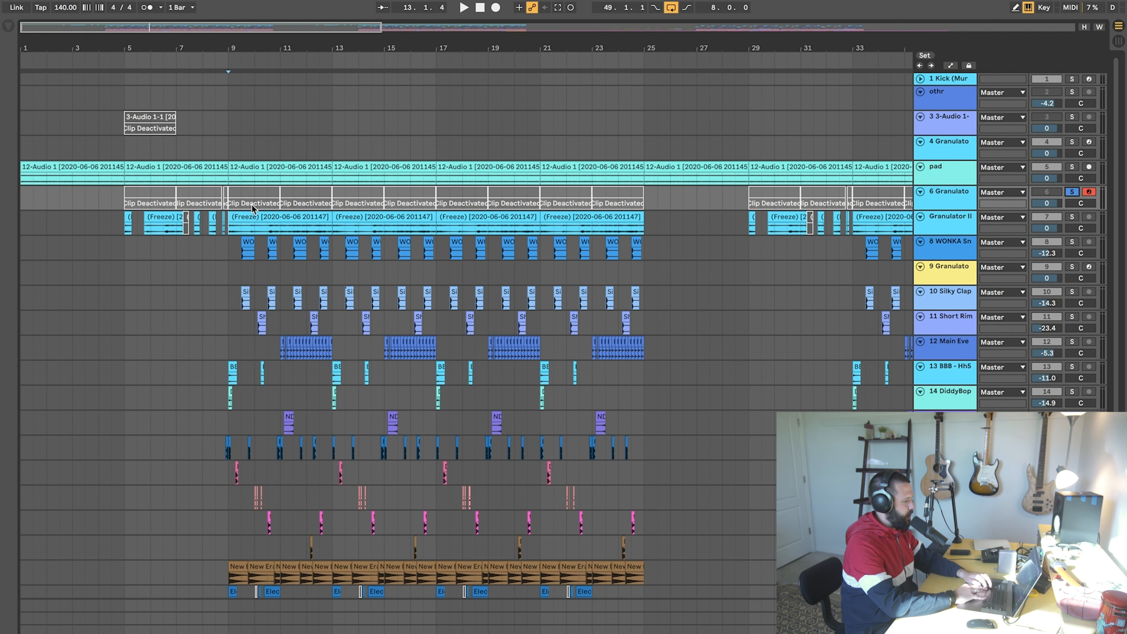
pyautogui.doubleClick(255, 195)
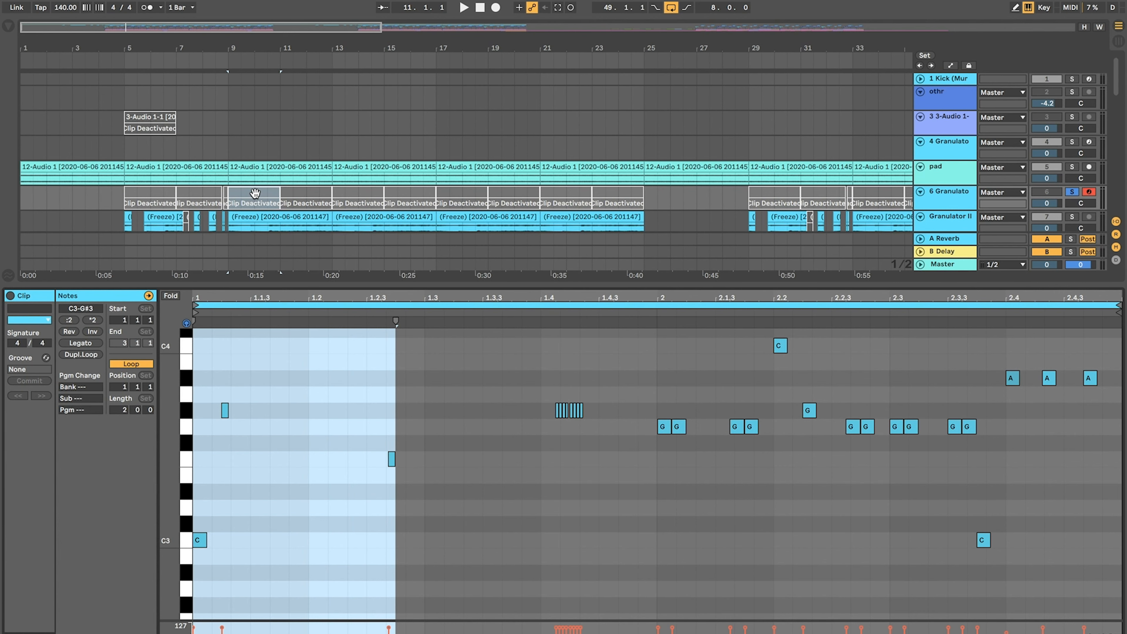
# Step: Solo the frozen Granulator II track 7 and play back its audio alongside the open MIDI clip
pyautogui.scroll(-2, 255, 196)
pyautogui.hscroll(2, 255, 195)
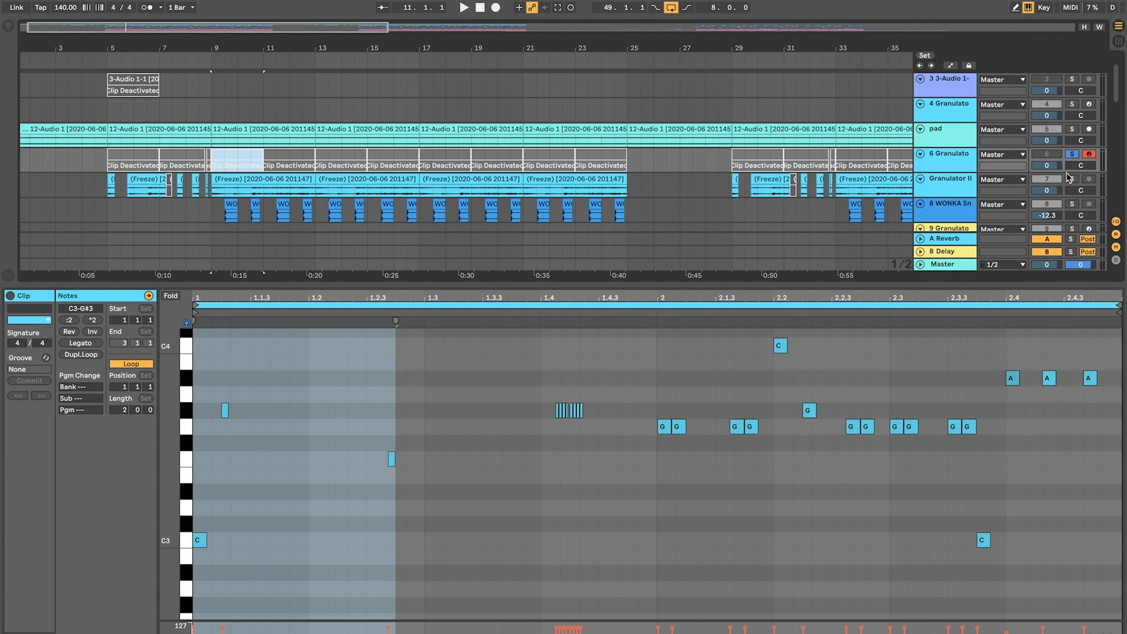
pyautogui.click(1071, 179)
pyautogui.press('space')
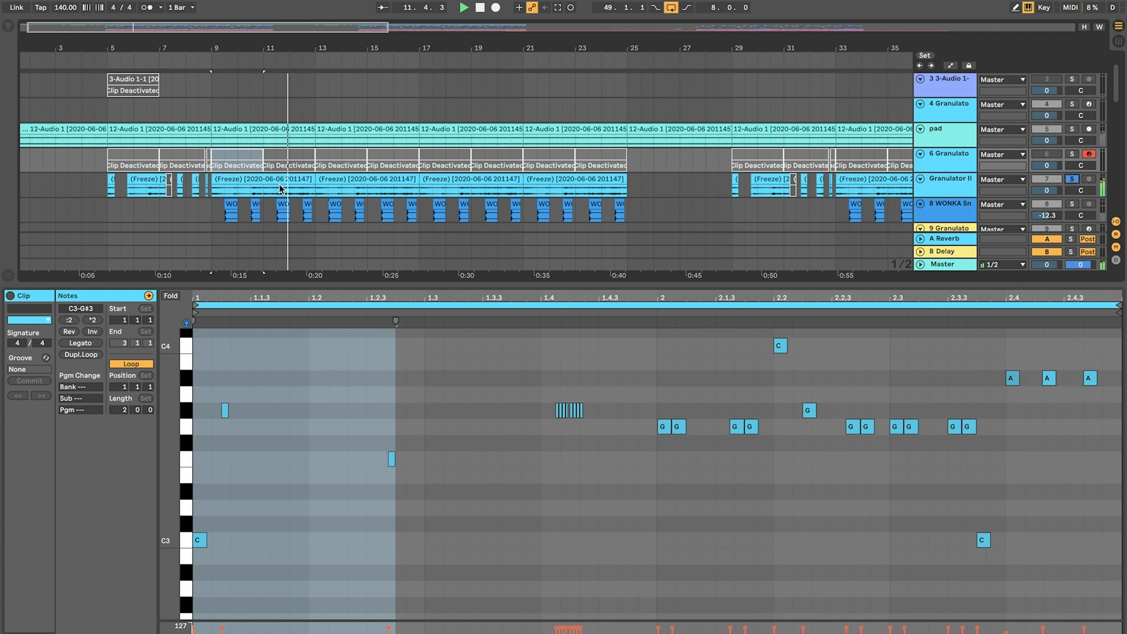
pyautogui.press('space')
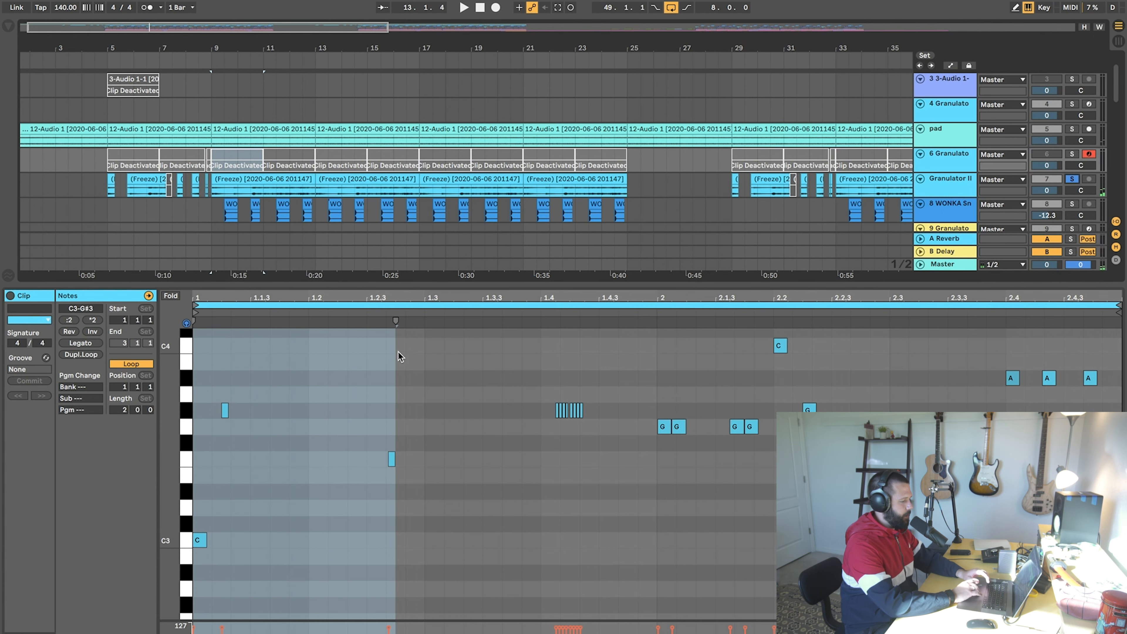
# Step: Examine the MIDI notes in the open clip's piano roll
pyautogui.click(392, 329)
pyautogui.scroll(5, 392, 329)
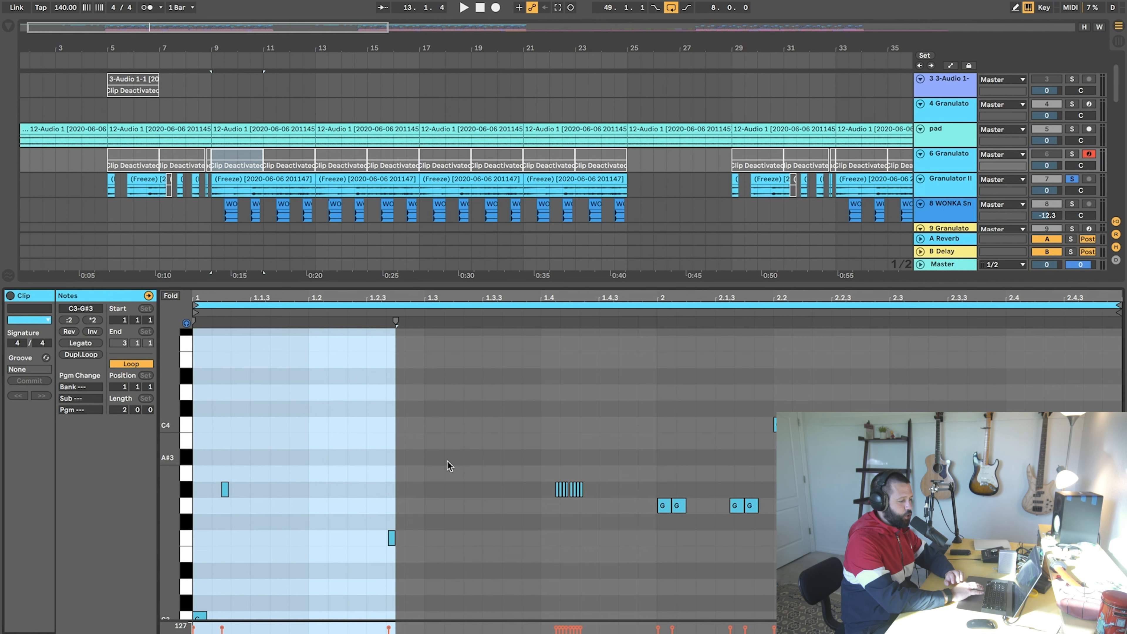
pyautogui.scroll(-3, 359, 461)
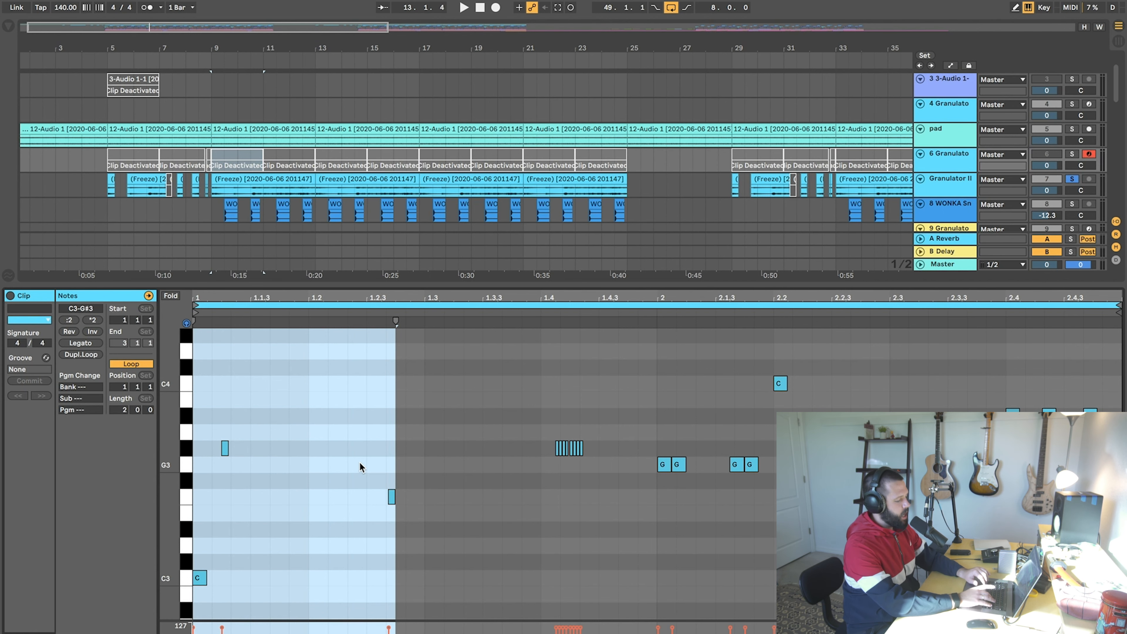
# Step: Hide the MIDI clip's note editor so the arrangement shows the drum and audio tracks below the Granulator tracks
pyautogui.click(360, 466)
pyautogui.hotkey('ctrl', 'alt', 'l')
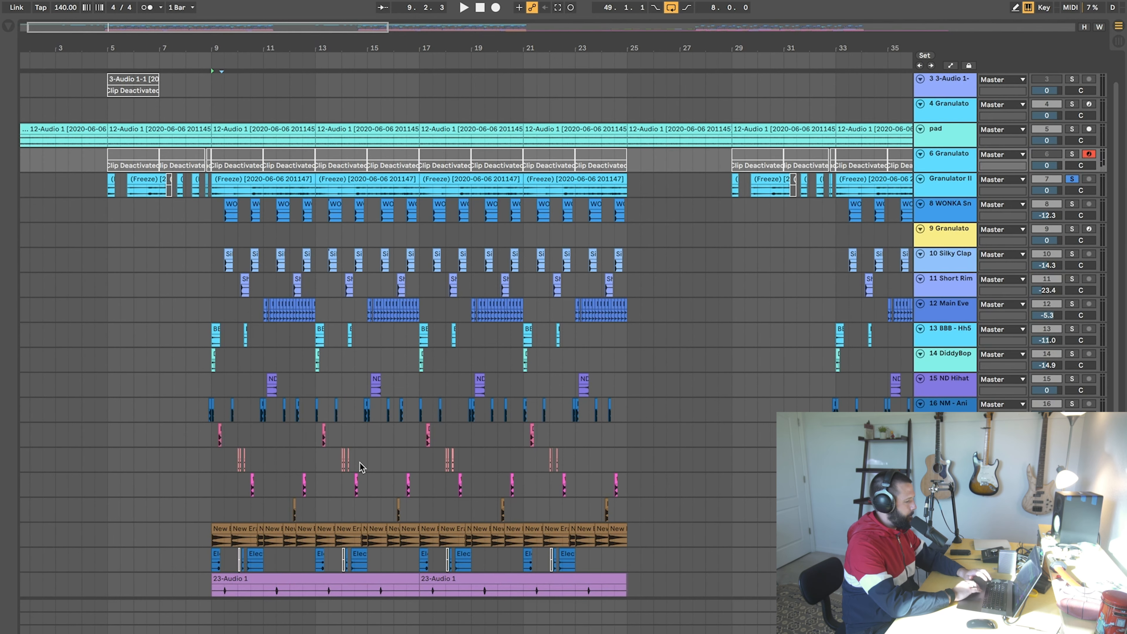
pyautogui.scroll(-3, 350, 456)
pyautogui.hscroll(3, 351, 456)
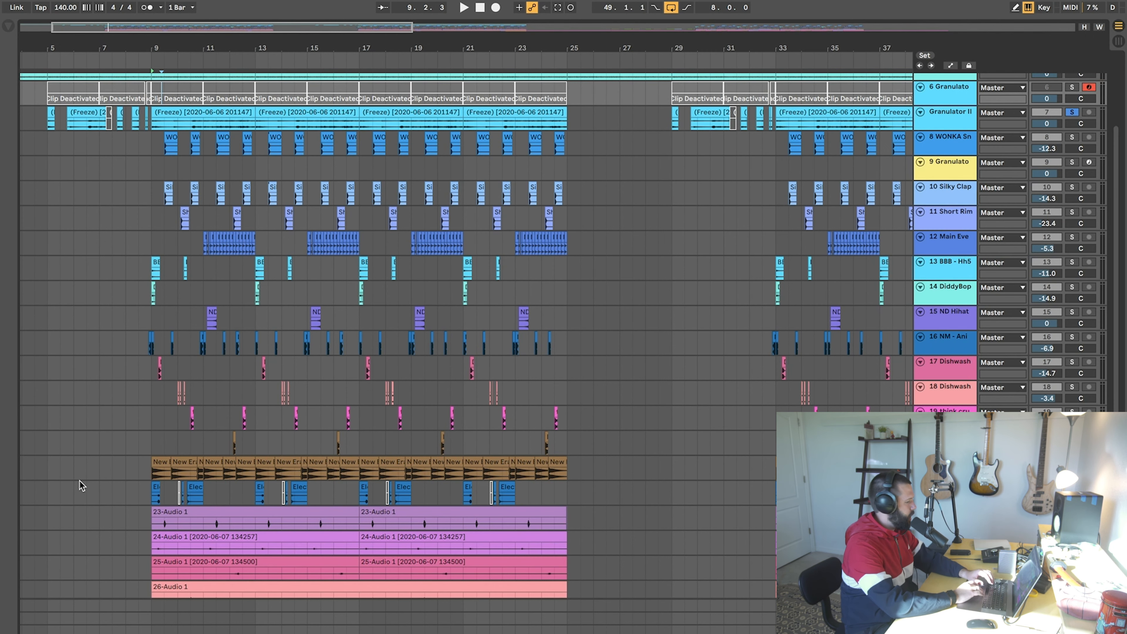
# Step: Select bars 9 to 13 on Dishwasher tracks 17 and 18 and set the arrangement loop to that range
pyautogui.scroll(2, 78, 350)
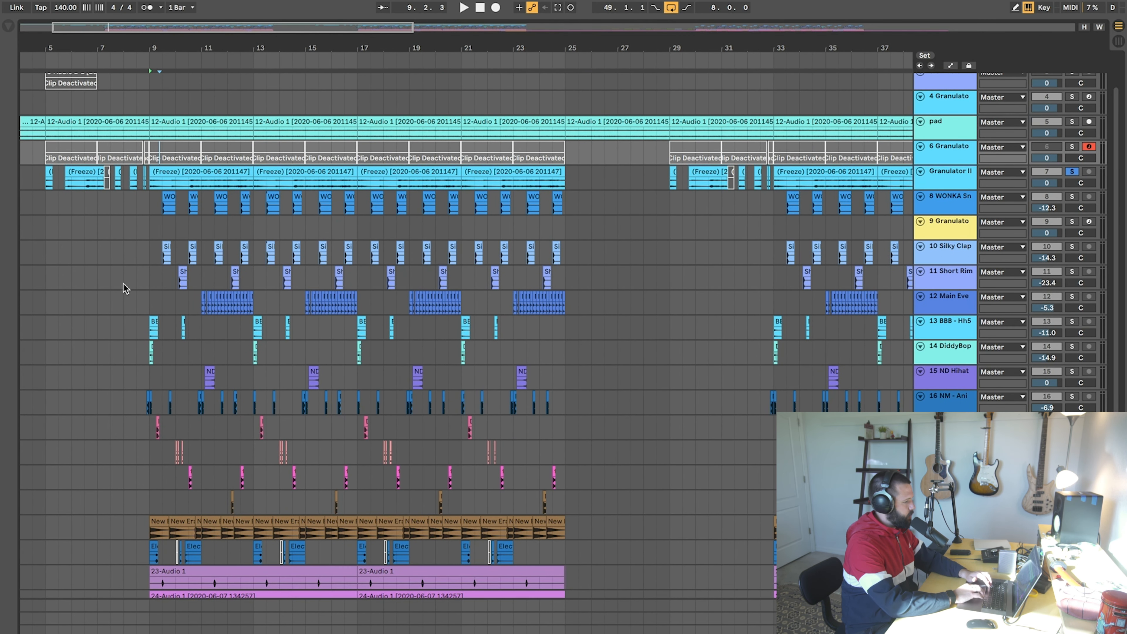
pyautogui.scroll(3, 125, 289)
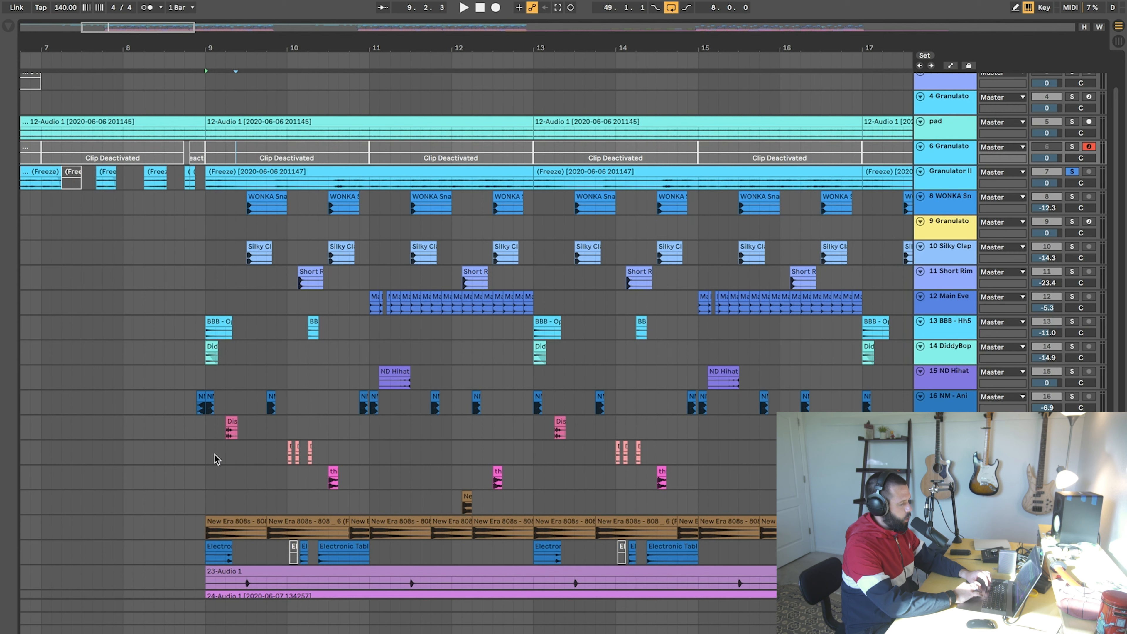
pyautogui.moveTo(208, 460); pyautogui.dragTo(537, 441)
pyautogui.hotkey('ctrl', 'l')
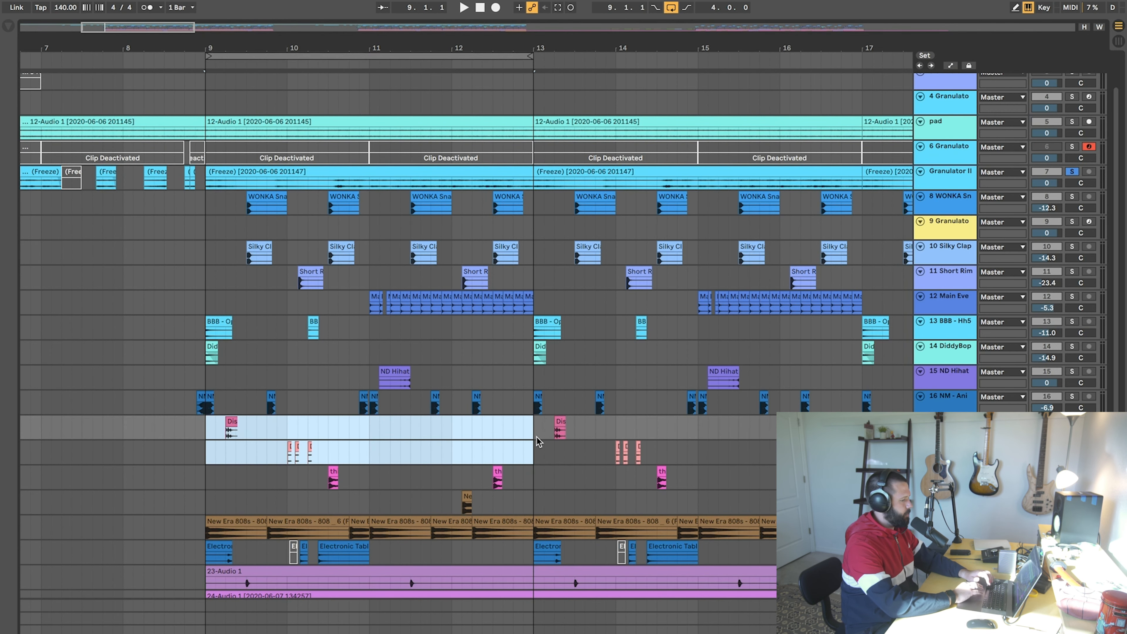
# Step: Play the loop from bar 9, turn off the solo on Granulator II track 7 to hear all tracks, and stop playback
pyautogui.scroll(-3, 524, 464)
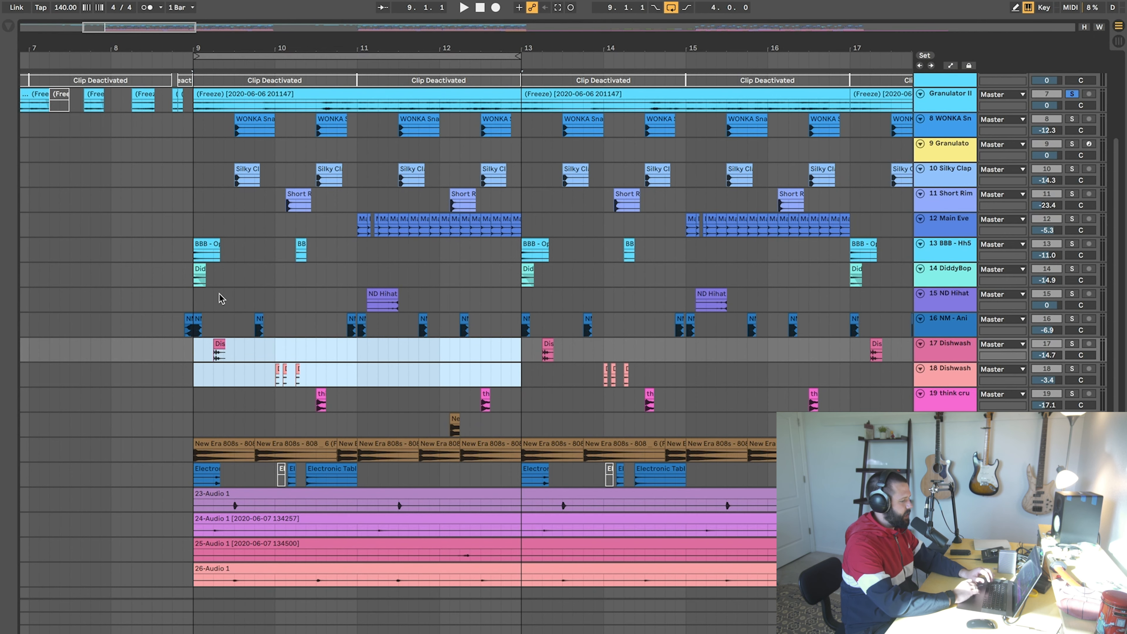
pyautogui.scroll(-4, 222, 298)
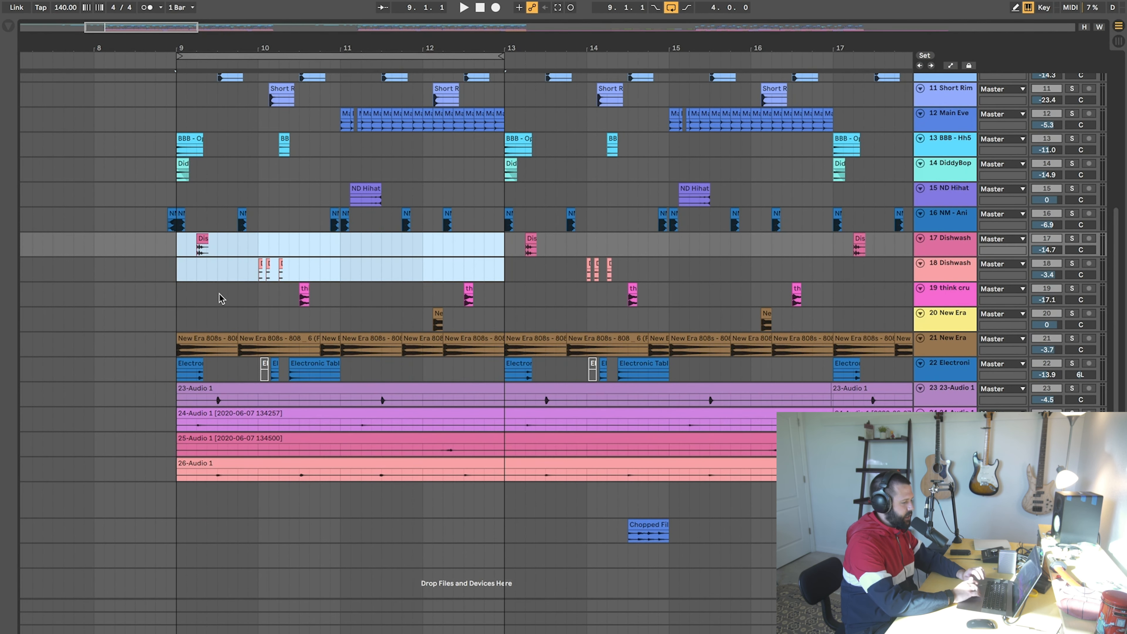
pyautogui.scroll(5, 220, 298)
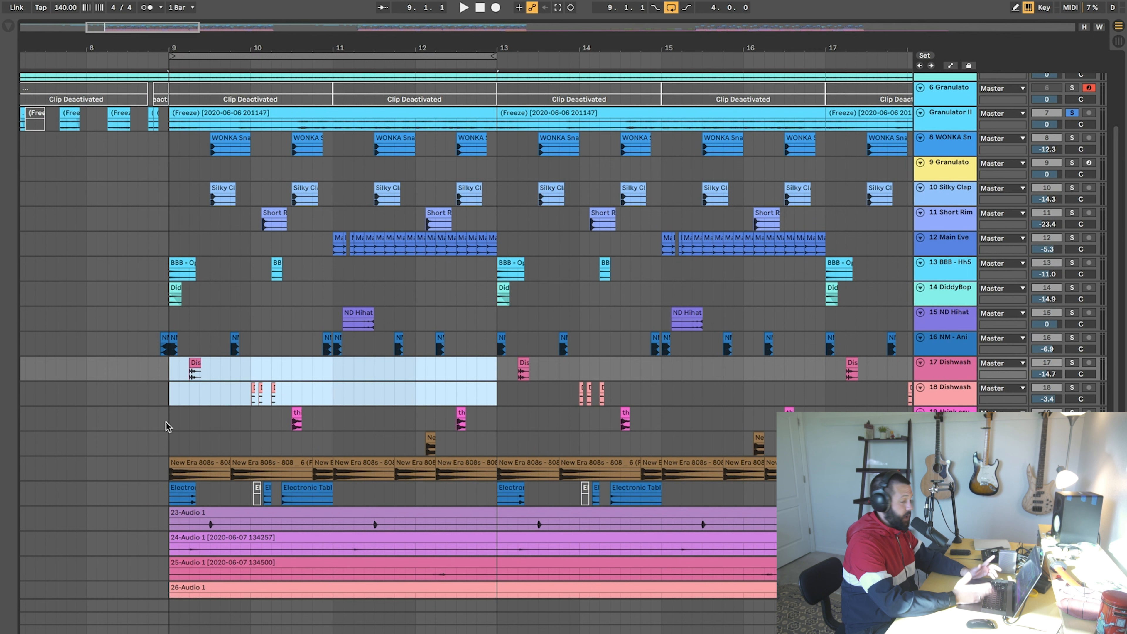
pyautogui.press('space')
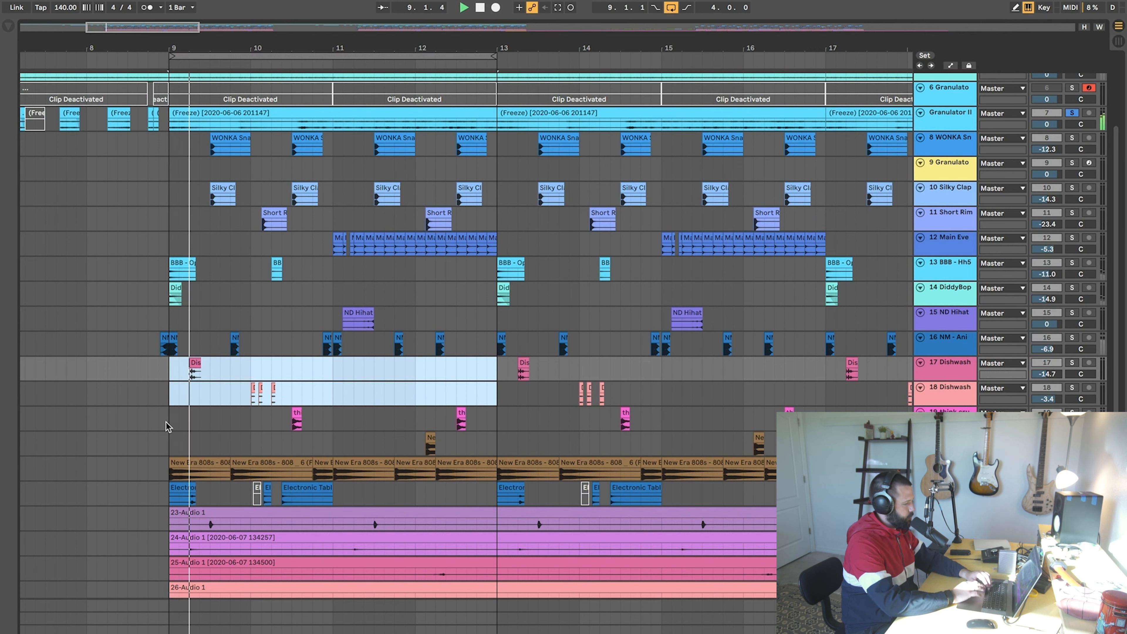
pyautogui.click(1075, 111)
pyautogui.press('space')
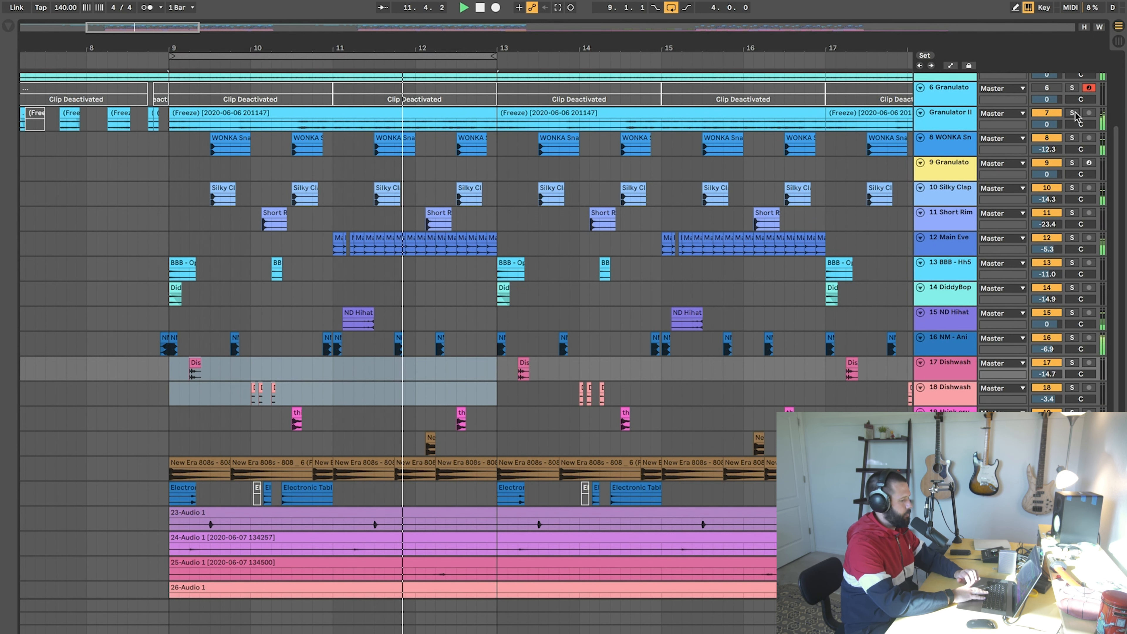
pyautogui.press('space')
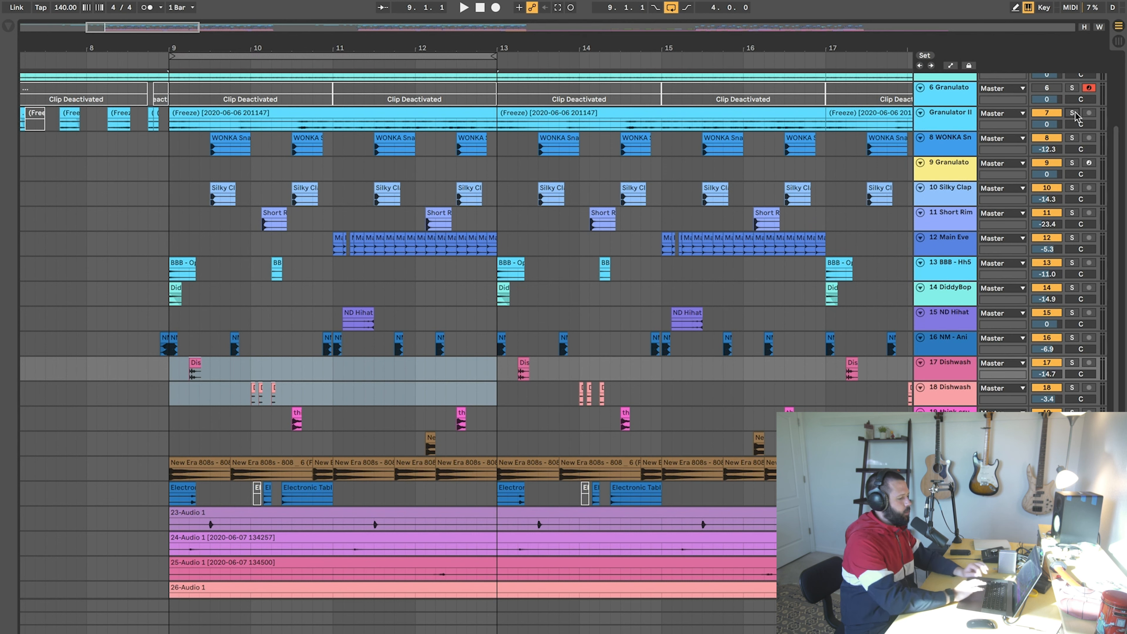
pyautogui.scroll(1, 208, 256)
pyautogui.scroll(5, 208, 256)
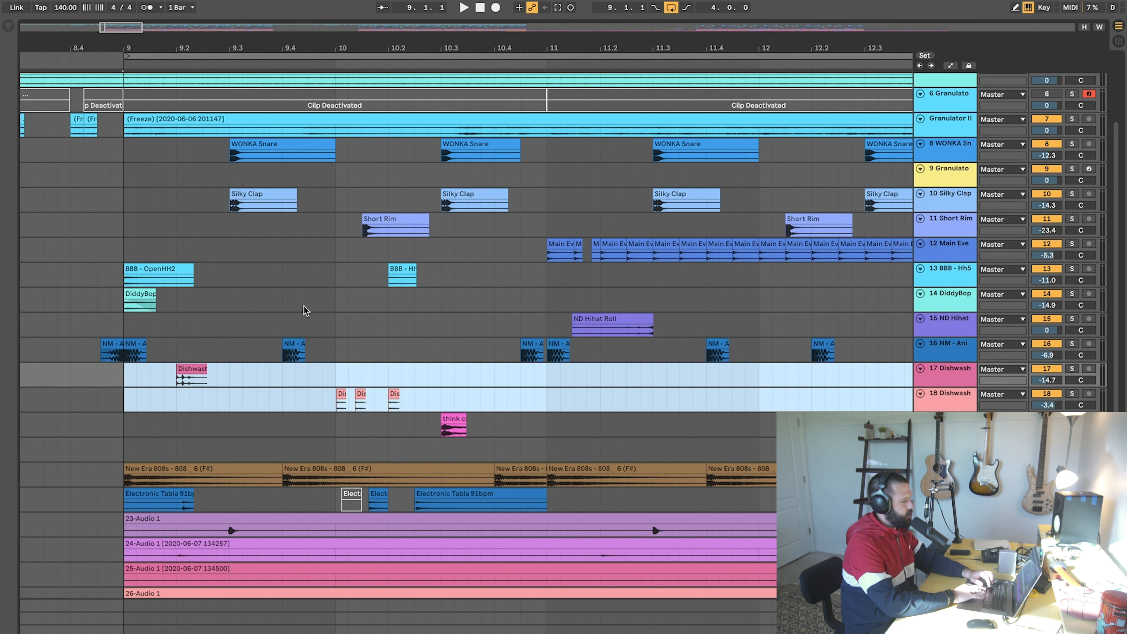
pyautogui.click(204, 152)
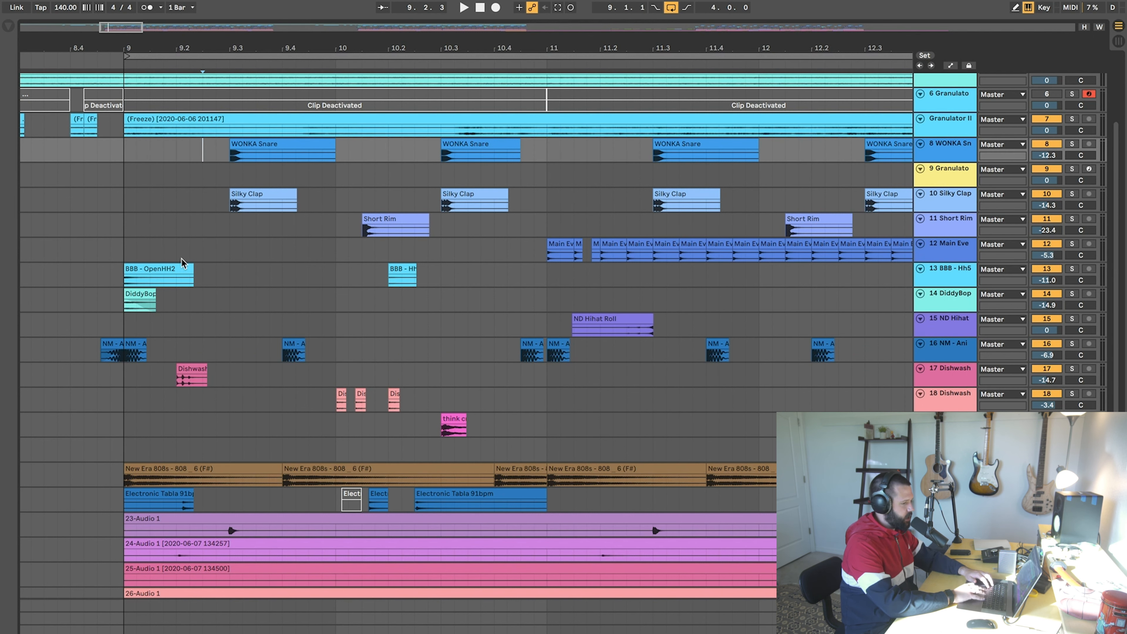
pyautogui.click(1071, 145)
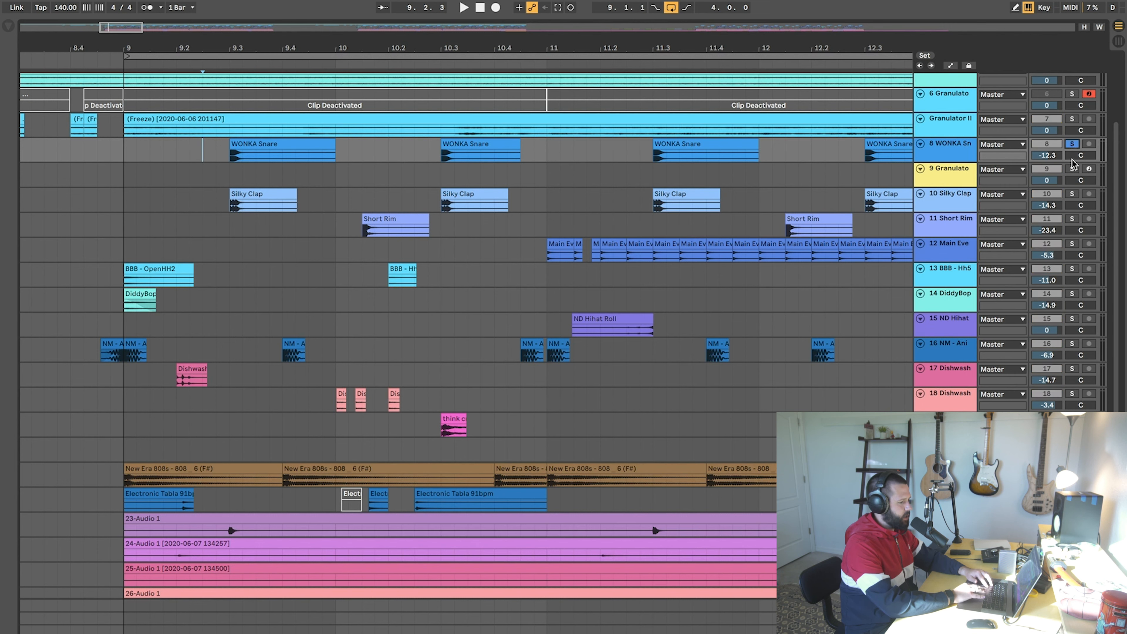
pyautogui.click(1072, 194)
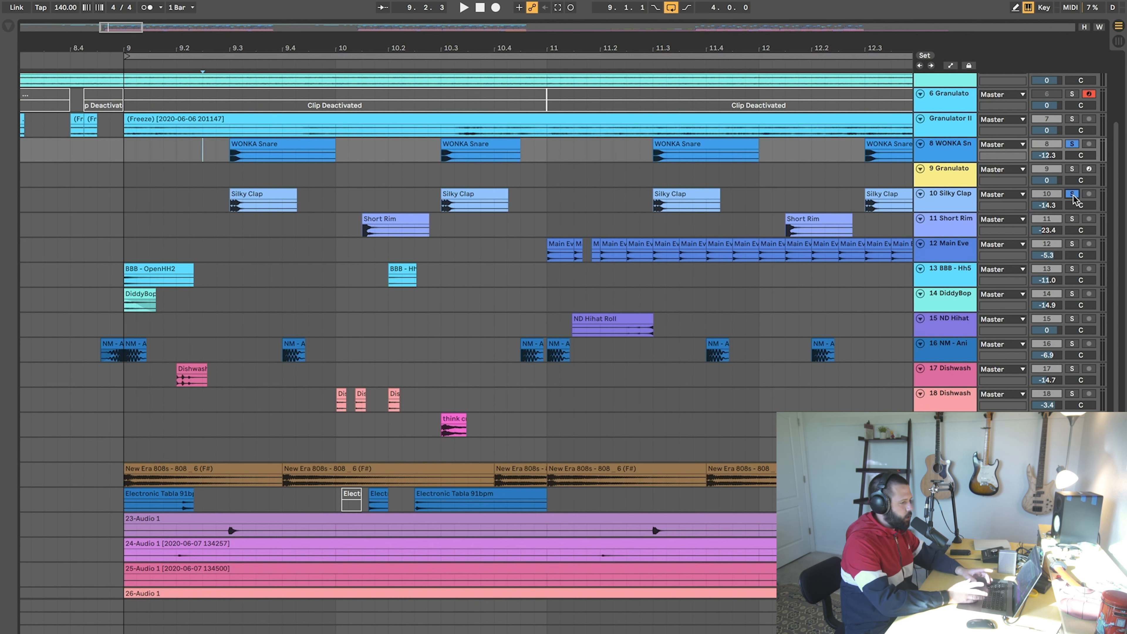
pyautogui.click(1073, 195)
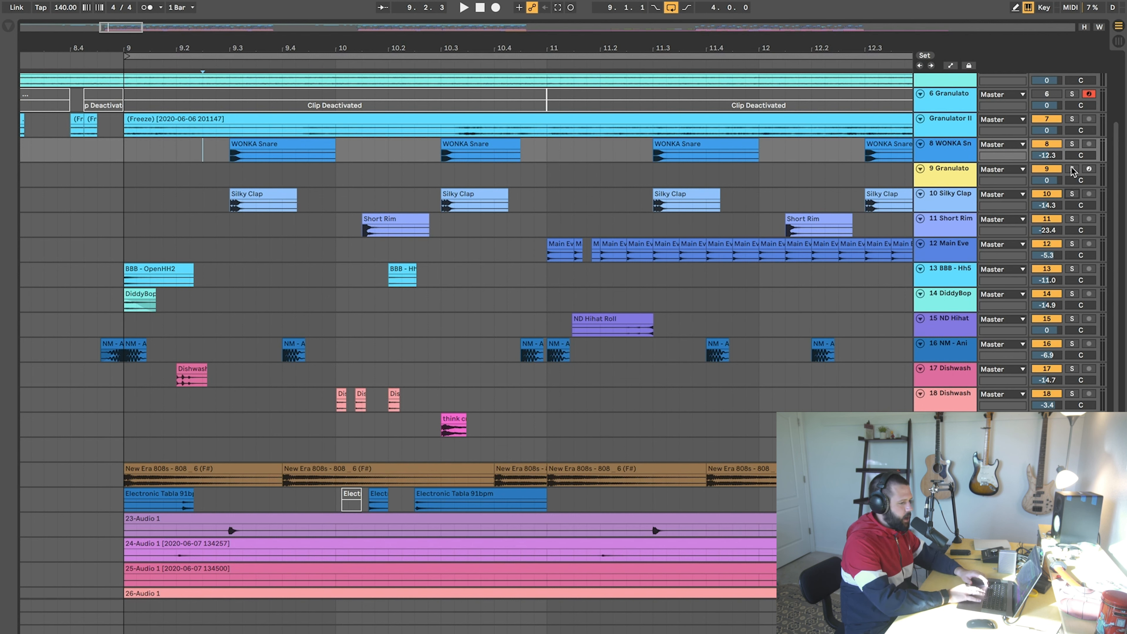
# Step: Play back from beat 9.2, soloing Granulator II track 7, WONKA Snare track 8 and Silky Clap track 10 in turn
pyautogui.click(1072, 118)
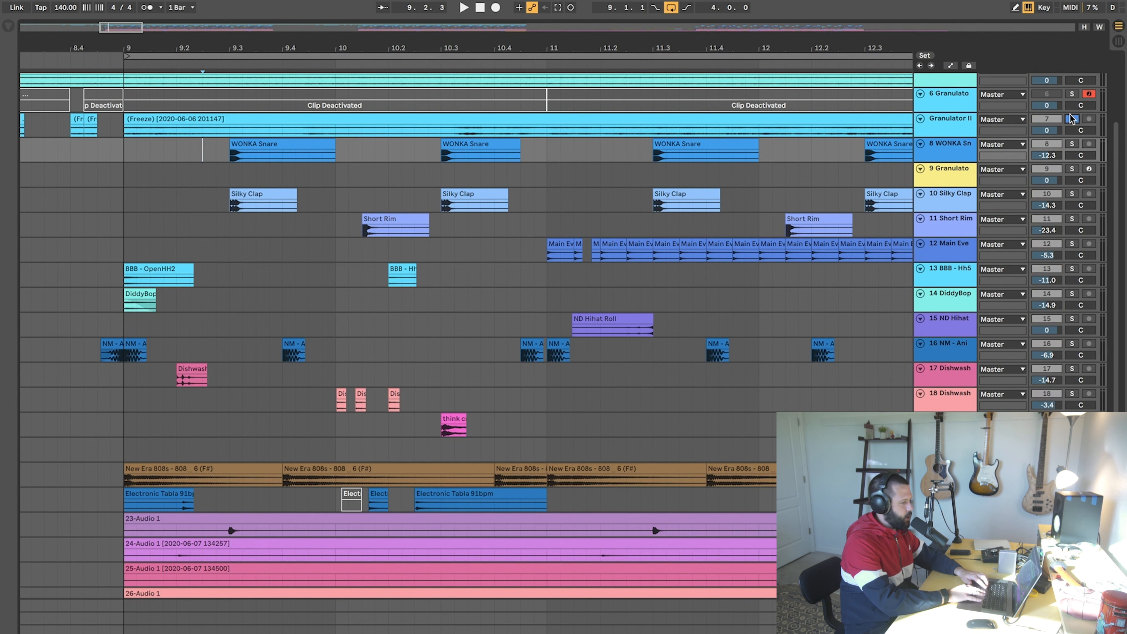
pyautogui.press('super+space')
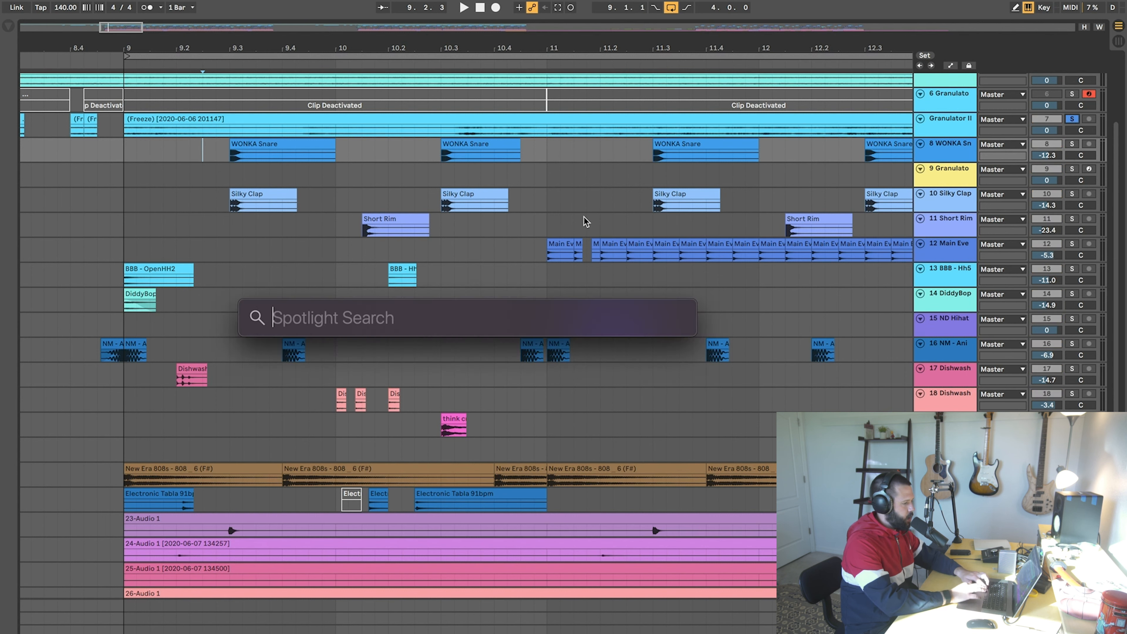
pyautogui.click(174, 175)
pyautogui.press('space')
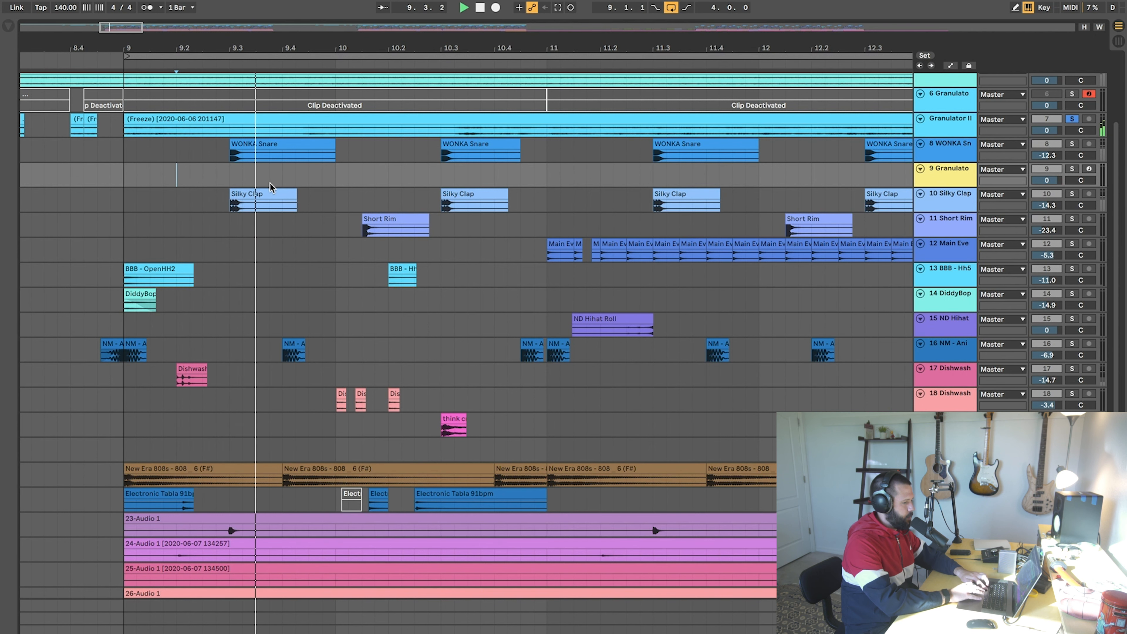
pyautogui.click(1071, 144)
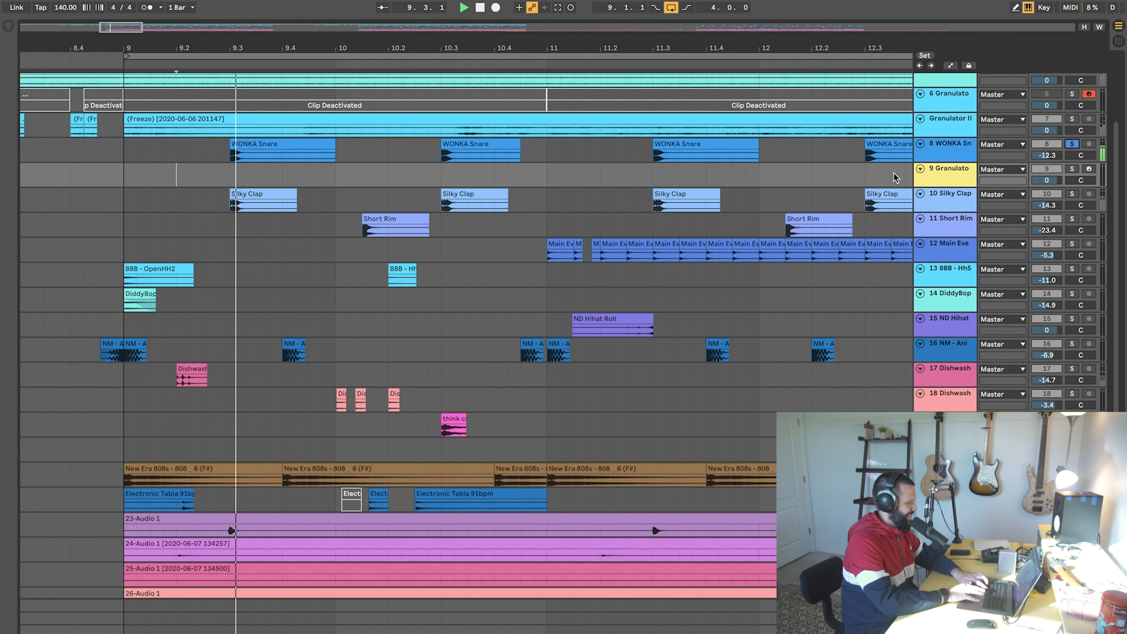
pyautogui.click(1073, 194)
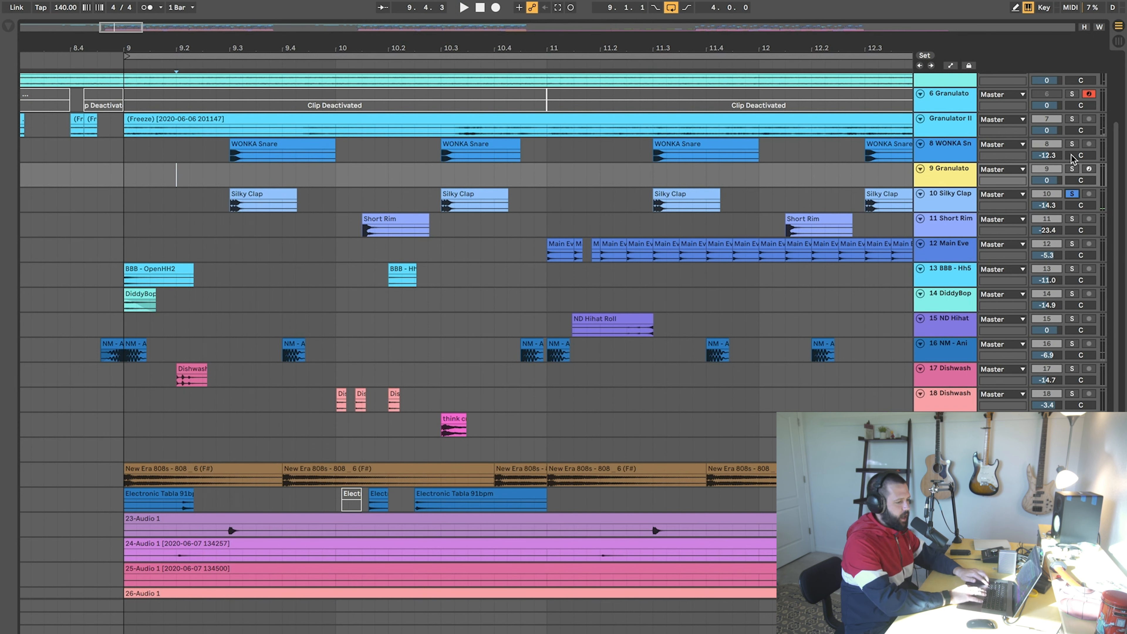
# Step: Solo WONKA Snare track 8 together with Silky Clap track 10, play the layered hit, and clear the solos
pyautogui.keyDown('ctrl'); pyautogui.click(1072, 143); pyautogui.keyUp('ctrl')
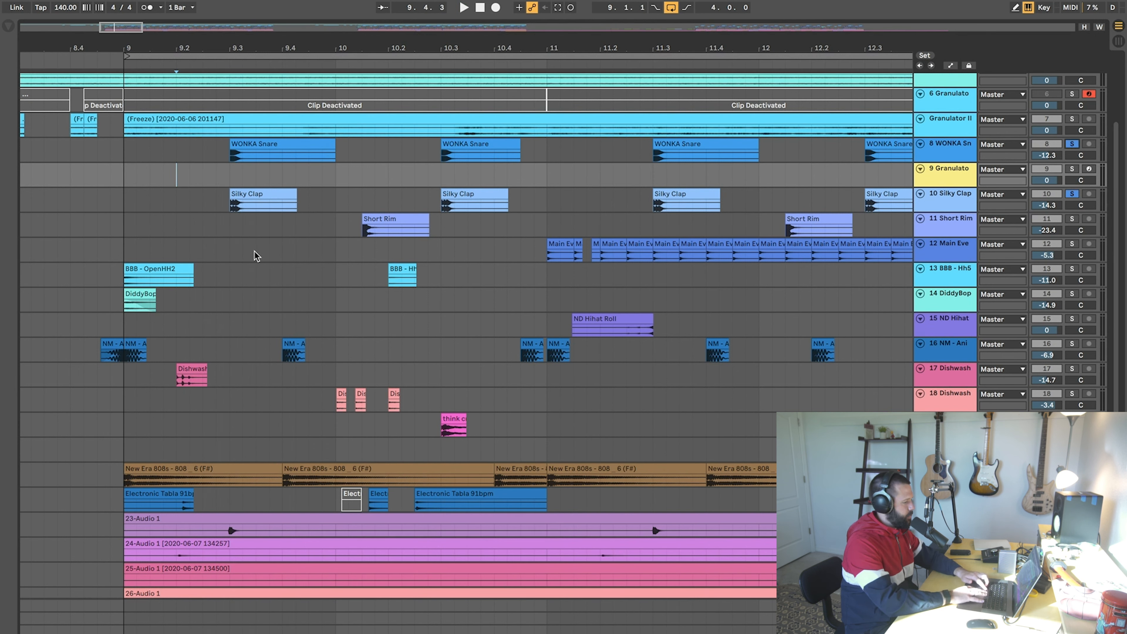
pyautogui.click(191, 174)
pyautogui.press('space')
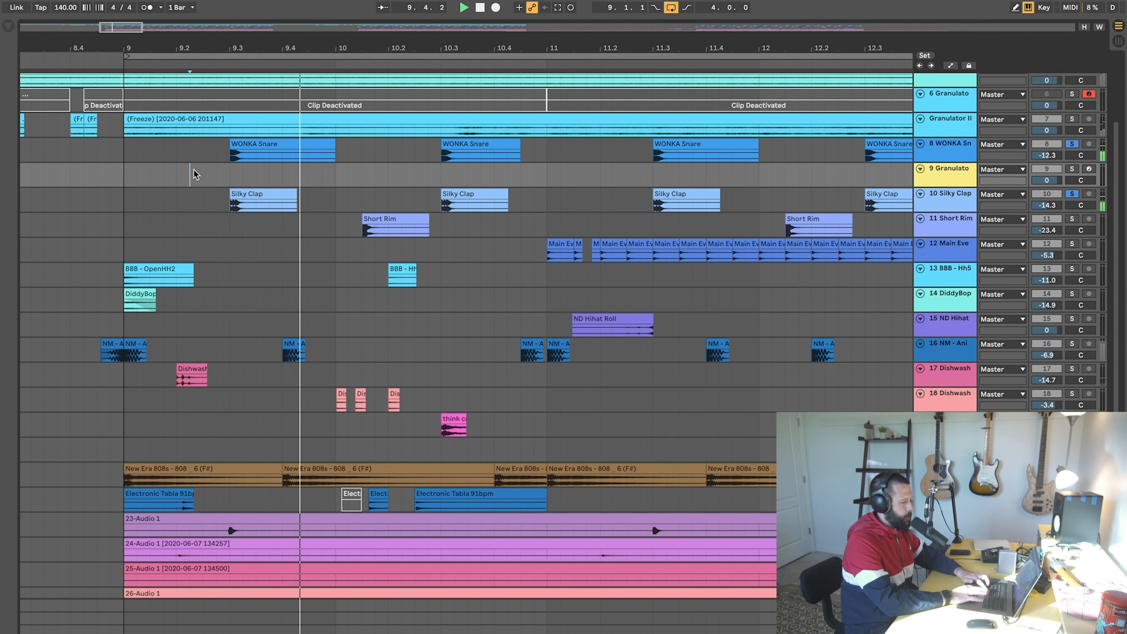
pyautogui.press('space')
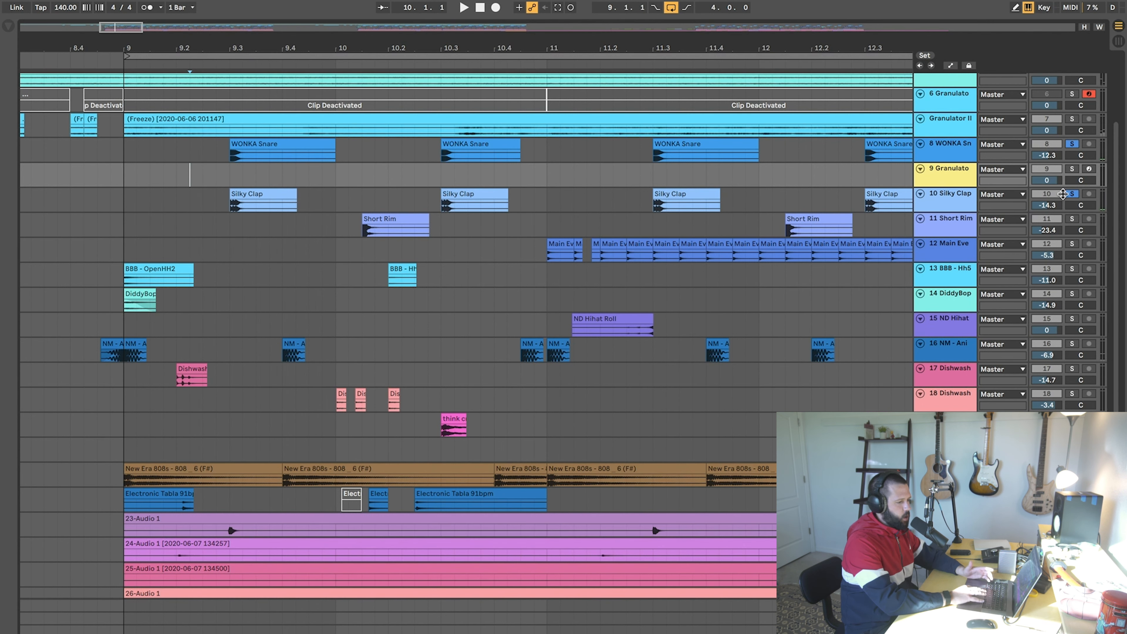
pyautogui.click(1072, 194)
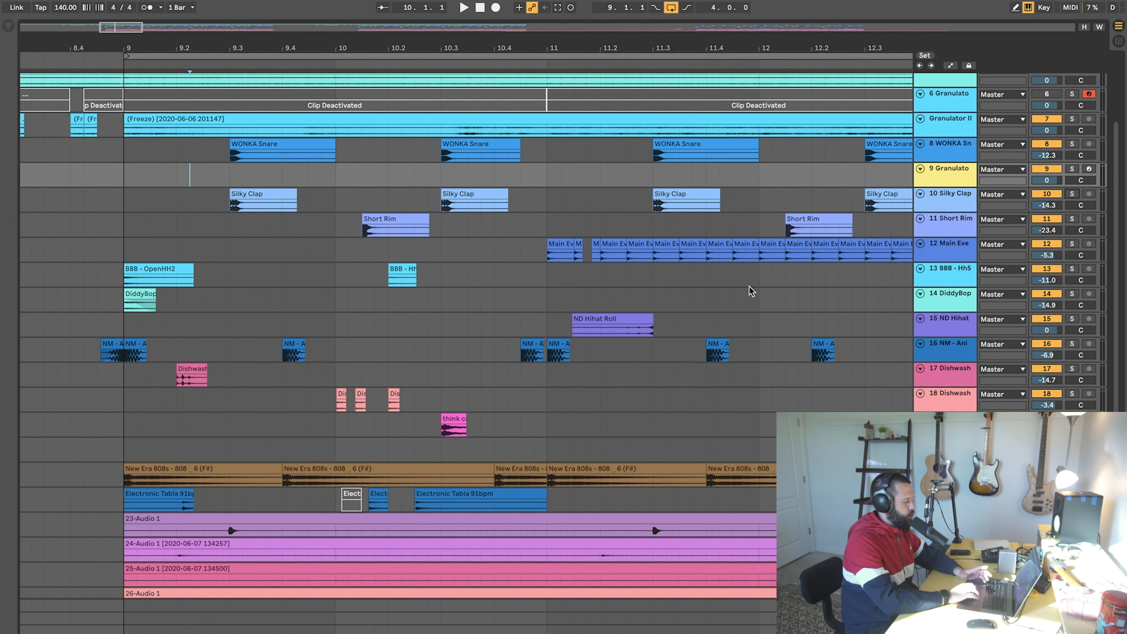
# Step: Solo BBB hi-hat track 13 together with DiddyBop track 14, play them from bar 9, and clear the solos
pyautogui.scroll(-5, 441, 430)
pyautogui.scroll(5, 442, 430)
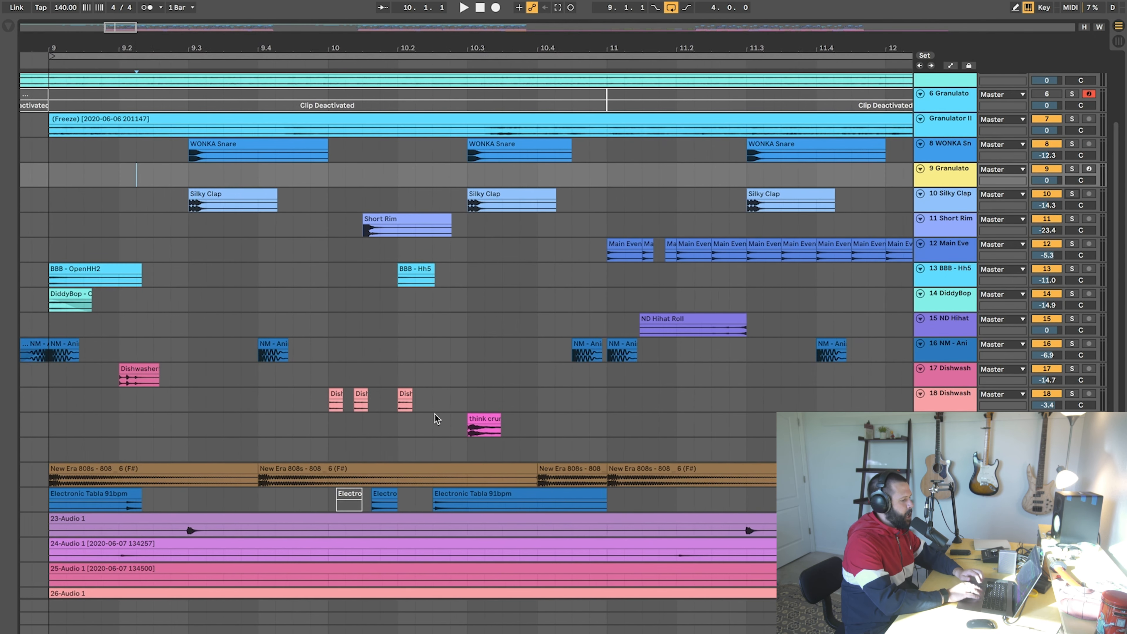
pyautogui.scroll(-2, 434, 413)
pyautogui.moveTo(434, 413); pyautogui.dragTo(435, 416)
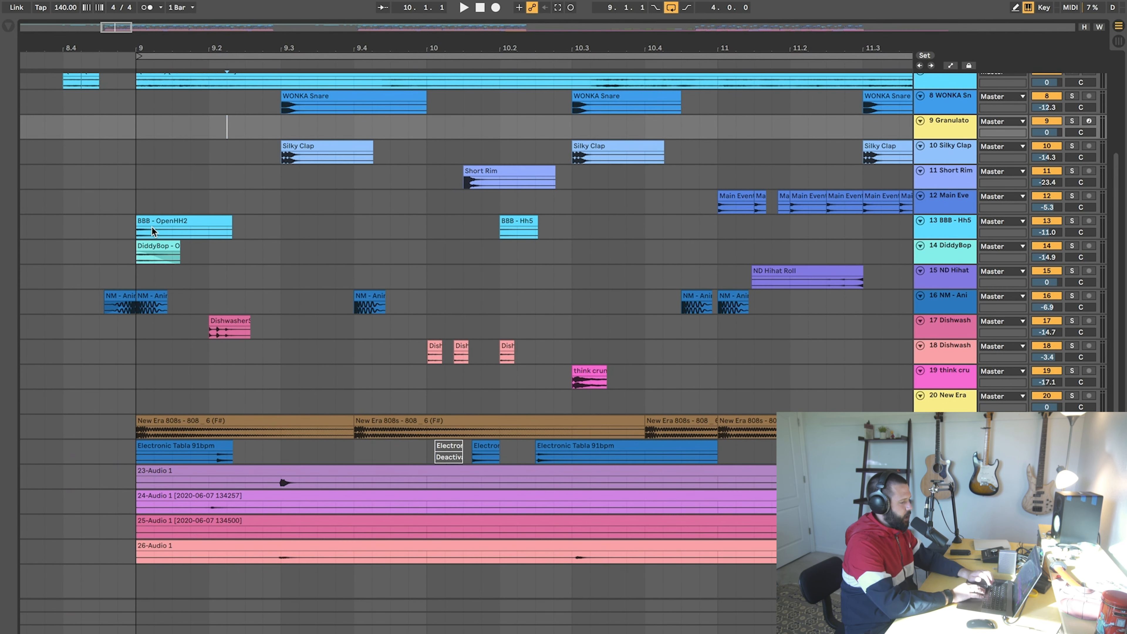
pyautogui.click(133, 232)
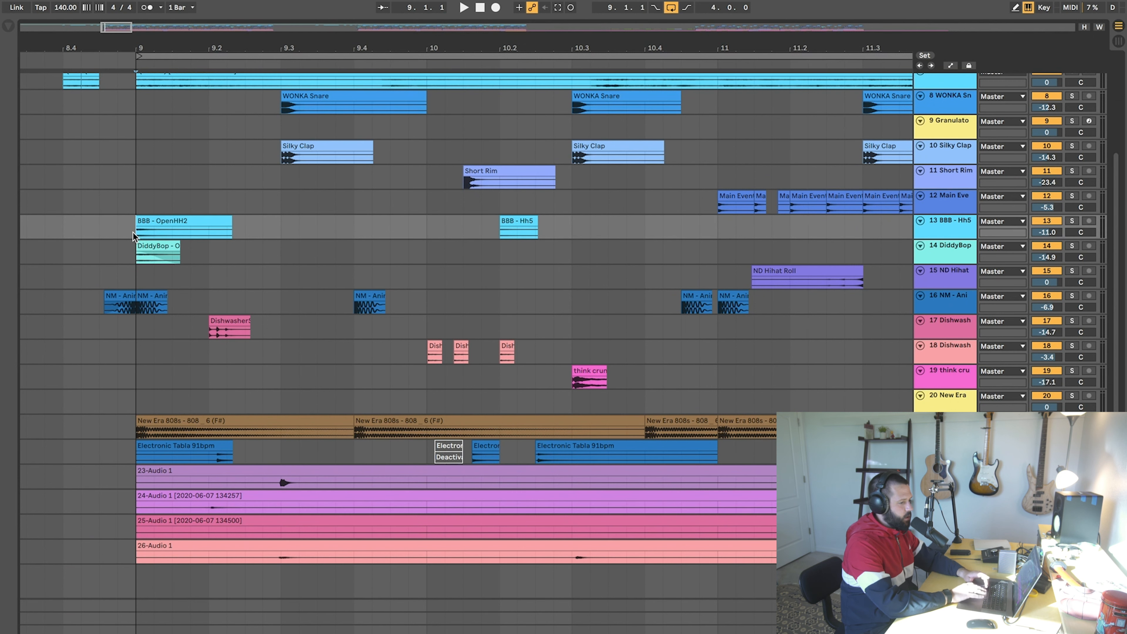
pyautogui.click(1071, 221)
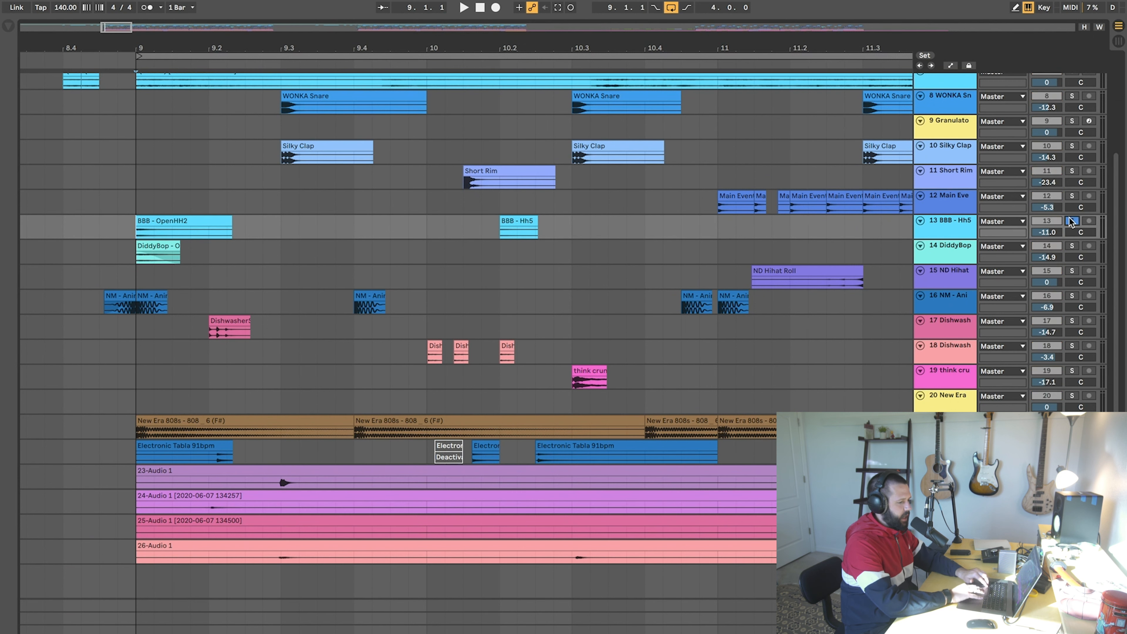
pyautogui.click(1070, 247)
pyautogui.press('space')
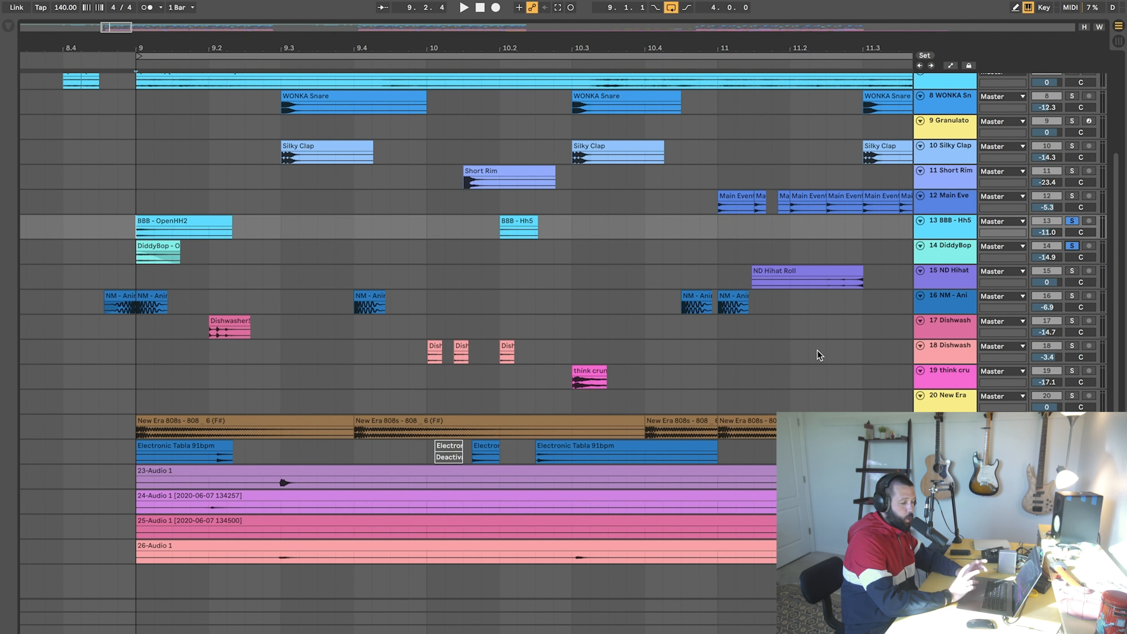
pyautogui.click(1072, 221)
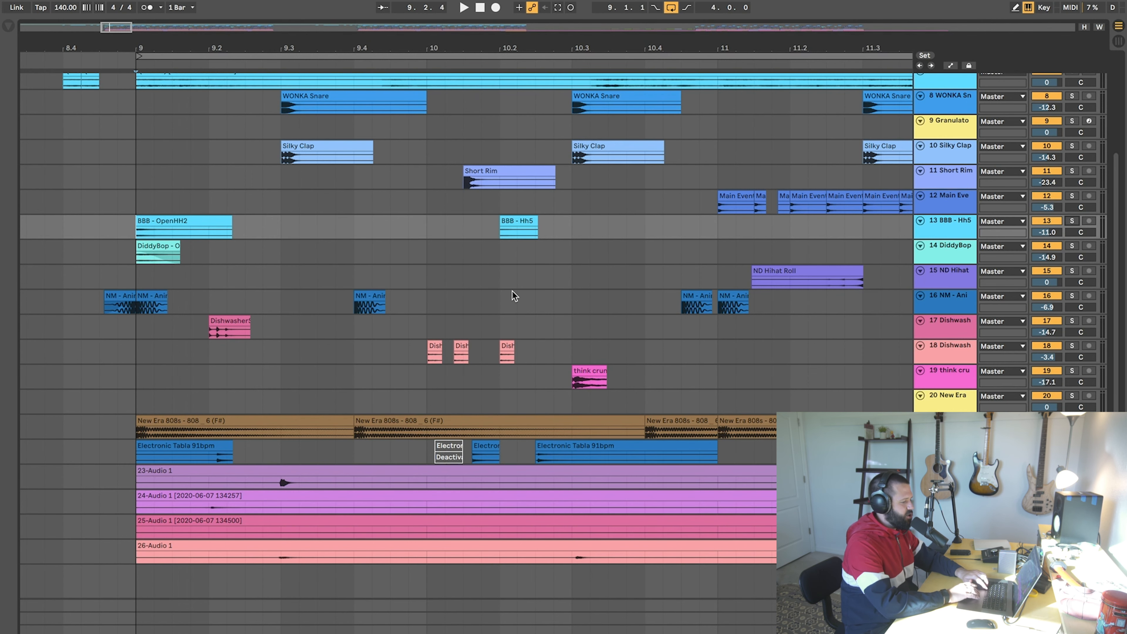
# Step: Solo Dishwasher track 17 and play its clip from just before beat 9.2
pyautogui.scroll(-2, 511, 291)
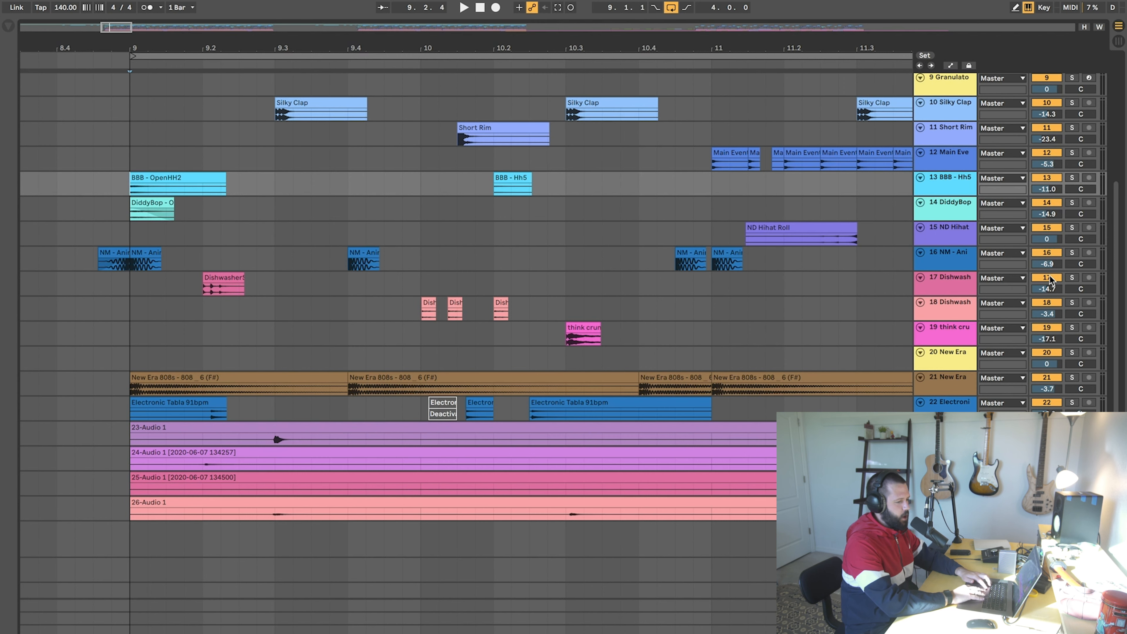
pyautogui.click(1072, 280)
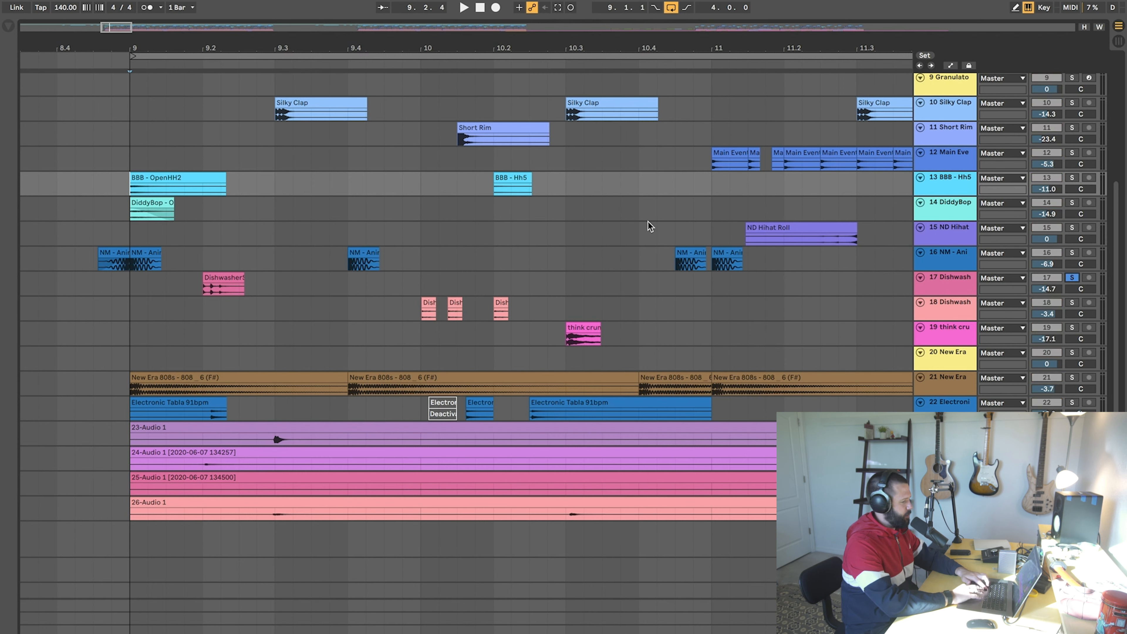
pyautogui.click(184, 290)
pyautogui.press('space')
pyautogui.press('space')
pyautogui.press('space')
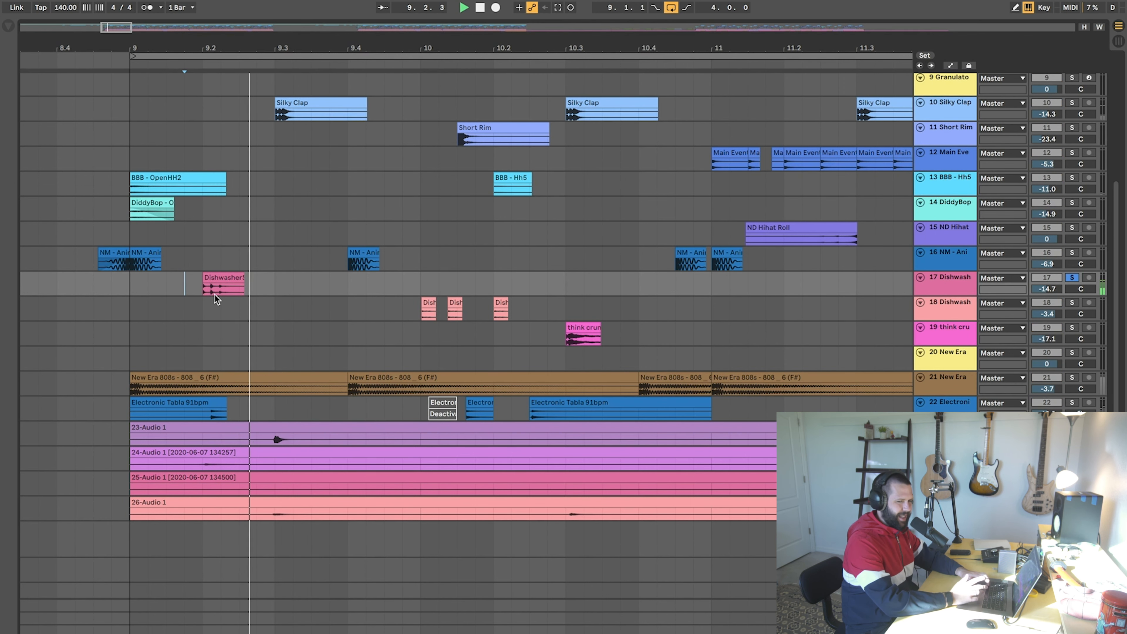
pyautogui.press('space')
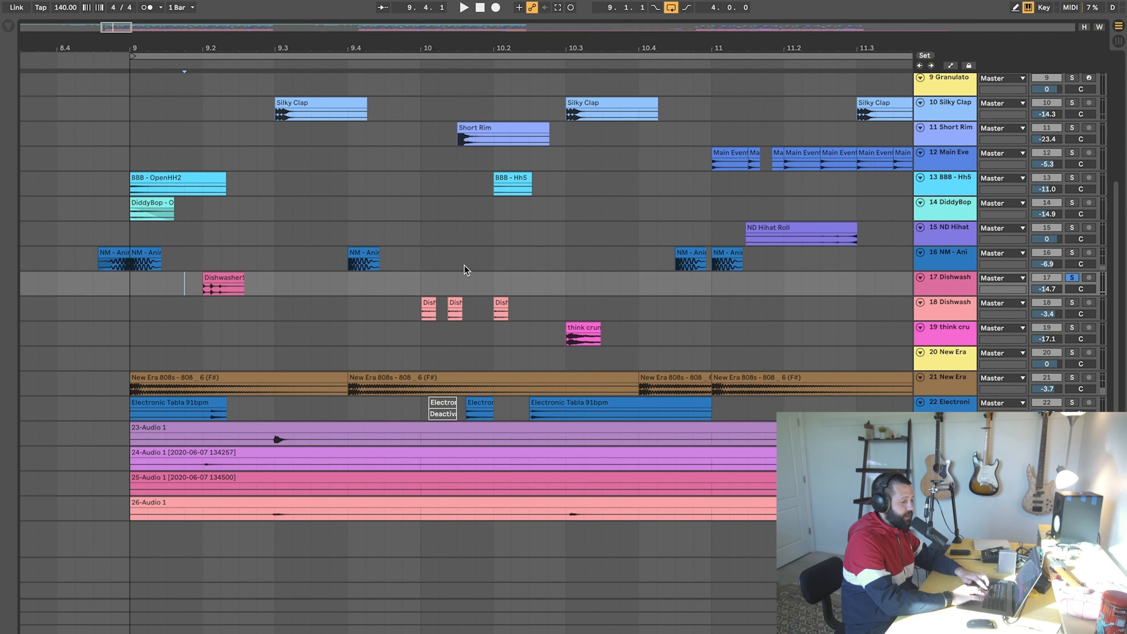
# Step: Solo Dishwasher track 18 and play its three short clips from just before bar 10
pyautogui.click(402, 308)
pyautogui.click(1072, 303)
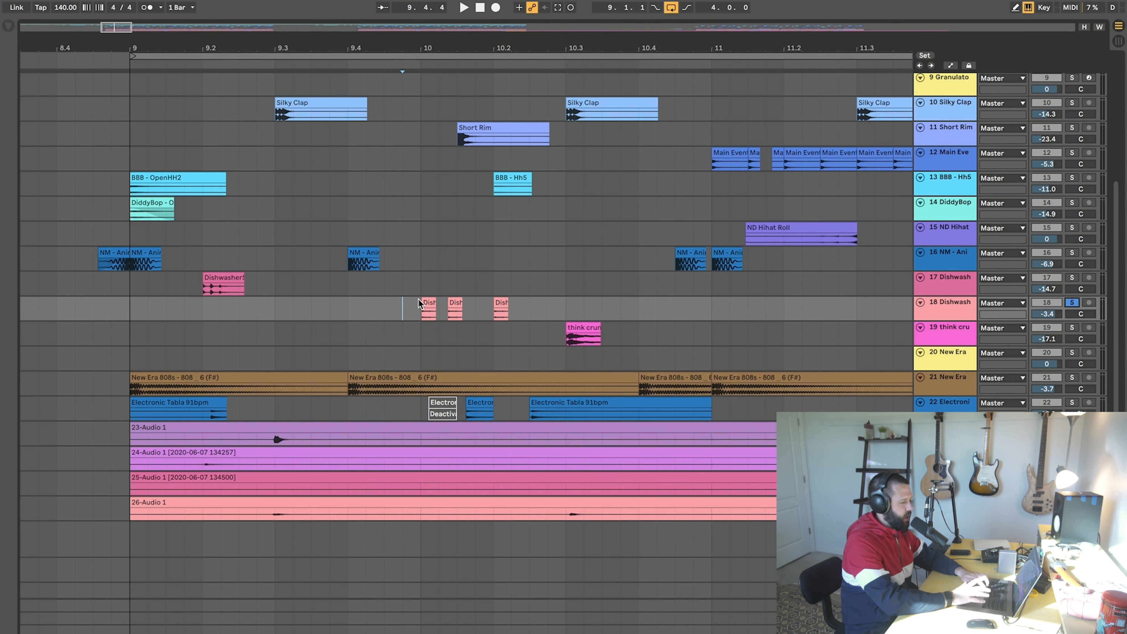
pyautogui.press('super+space')
pyautogui.click(410, 279)
pyautogui.press('space')
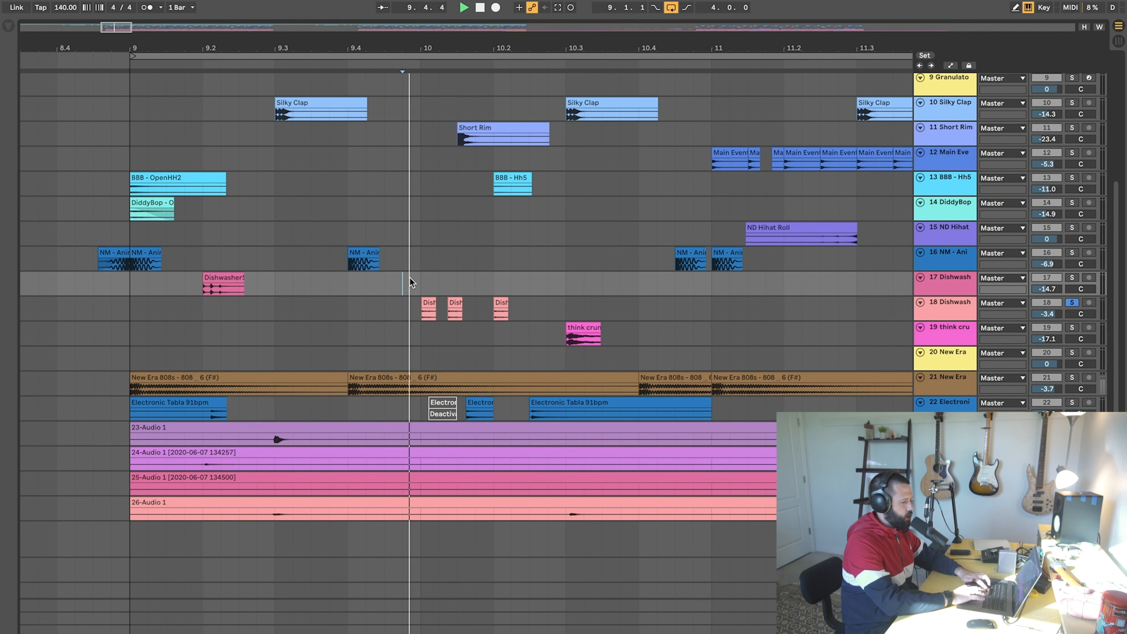
pyautogui.press('space')
pyautogui.press('space')
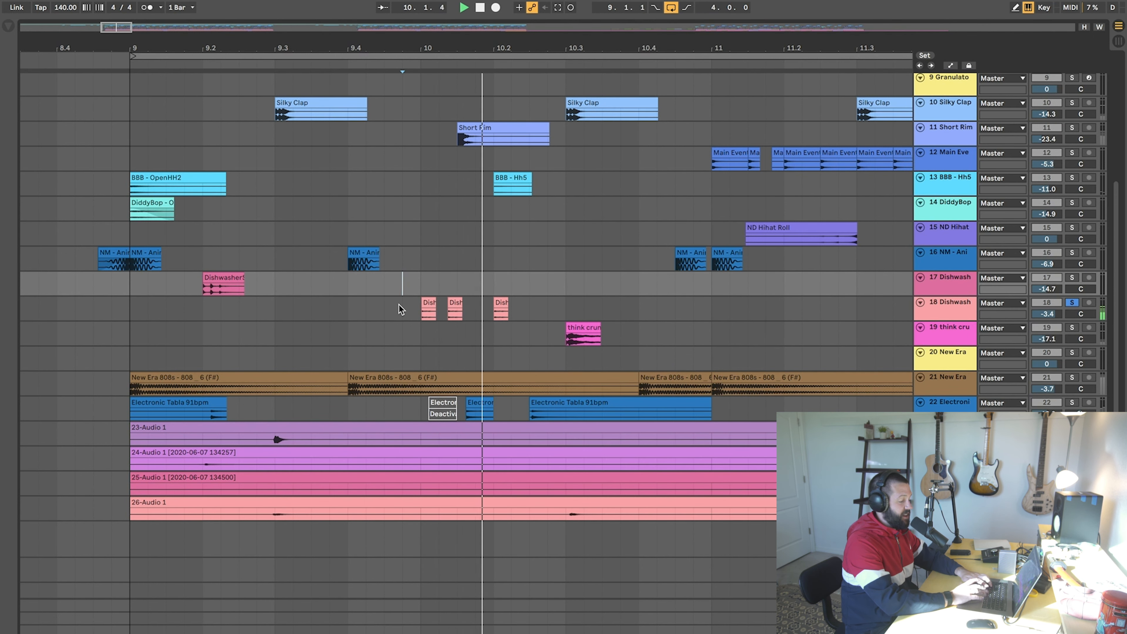
pyautogui.press('space')
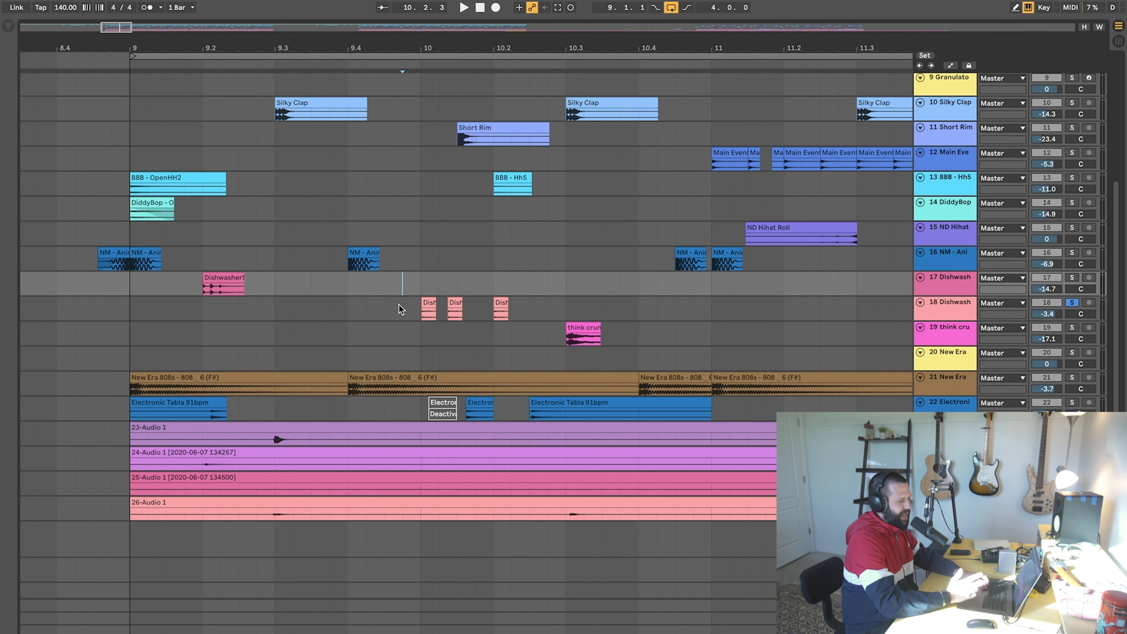
# Step: Add Dishwasher track 17 and NM track 16 to the soloed track 18, play them from bar 9, and clear the solos
pyautogui.scroll(-5, 496, 258)
pyautogui.scroll(3, 496, 258)
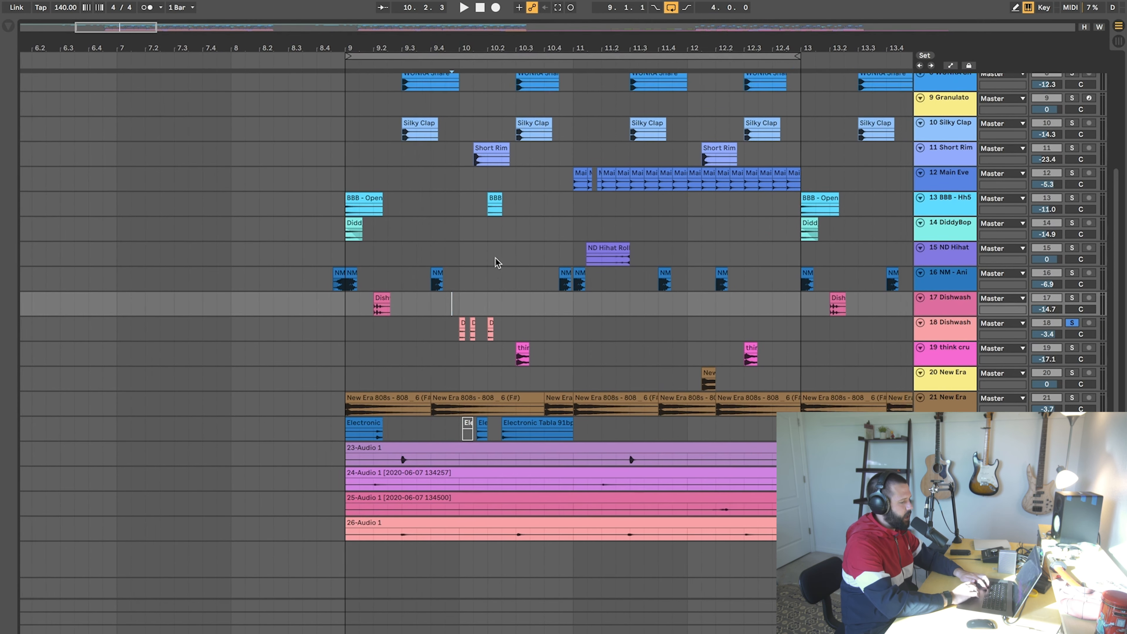
pyautogui.hscroll(1, 495, 258)
pyautogui.scroll(1, 494, 258)
pyautogui.hscroll(1, 495, 258)
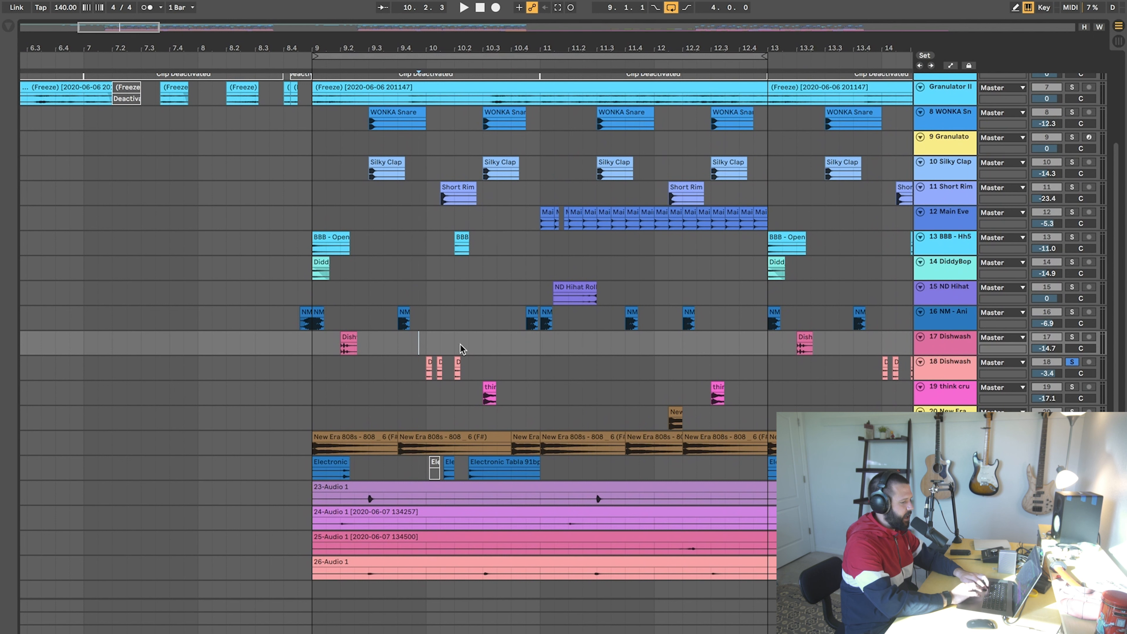
pyautogui.click(1072, 337)
pyautogui.click(1074, 312)
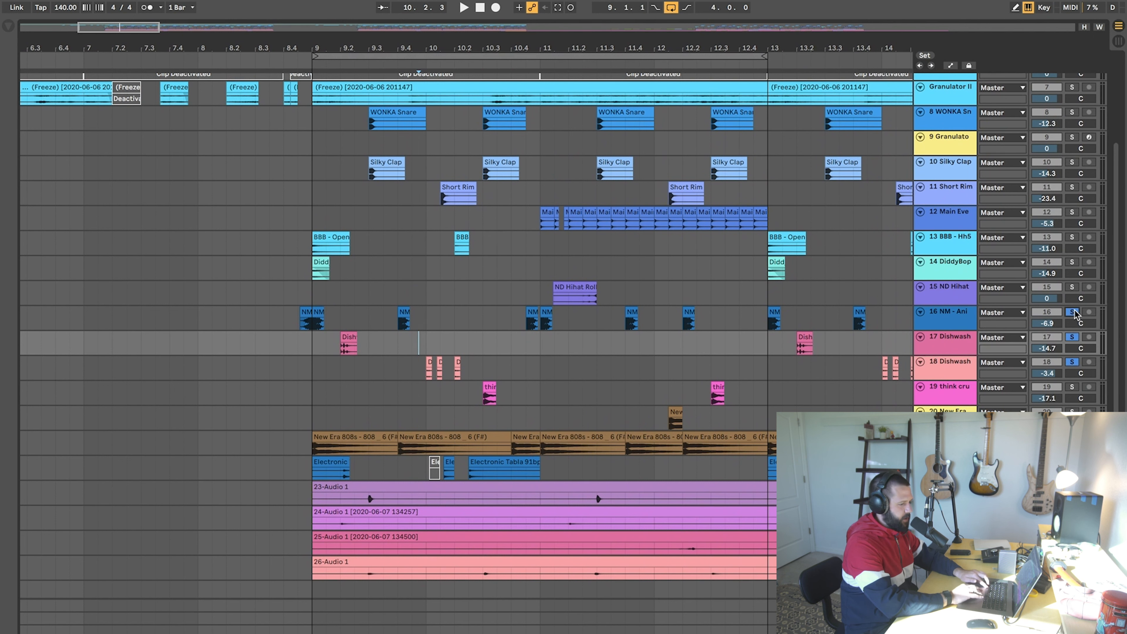
pyautogui.press('space')
pyautogui.click(305, 338)
pyautogui.press('space')
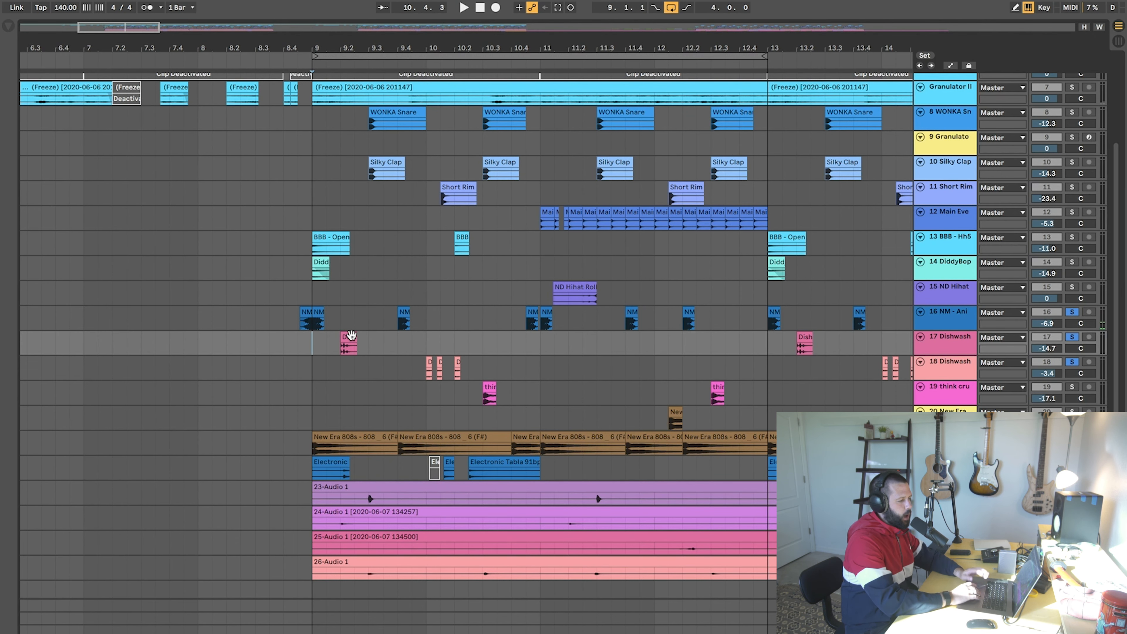
pyautogui.scroll(1, 351, 336)
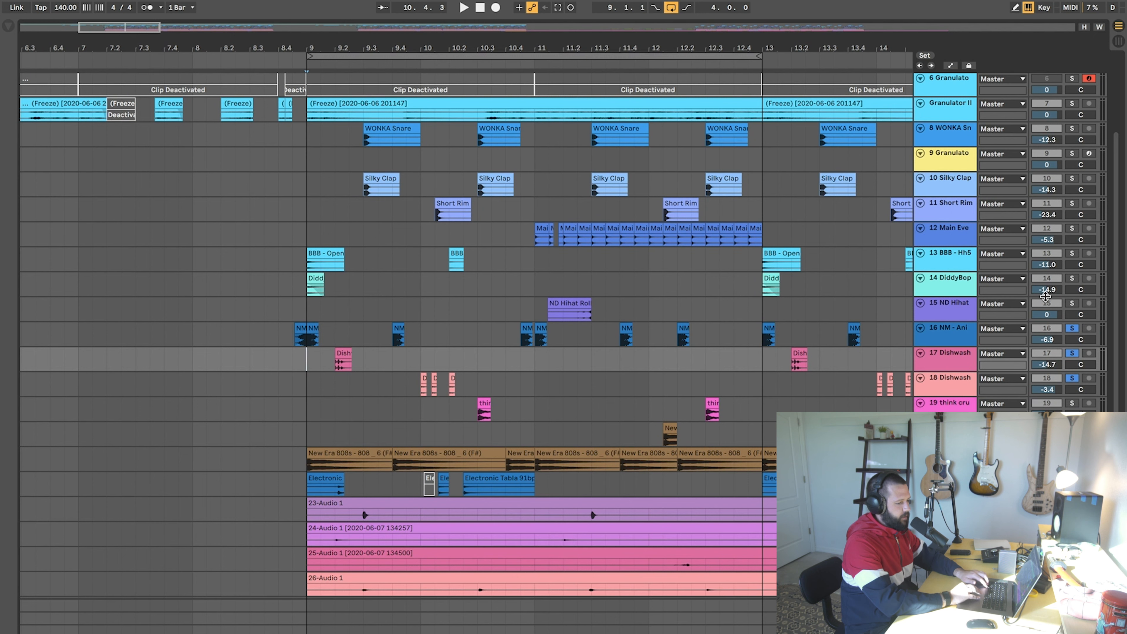
pyautogui.click(1072, 327)
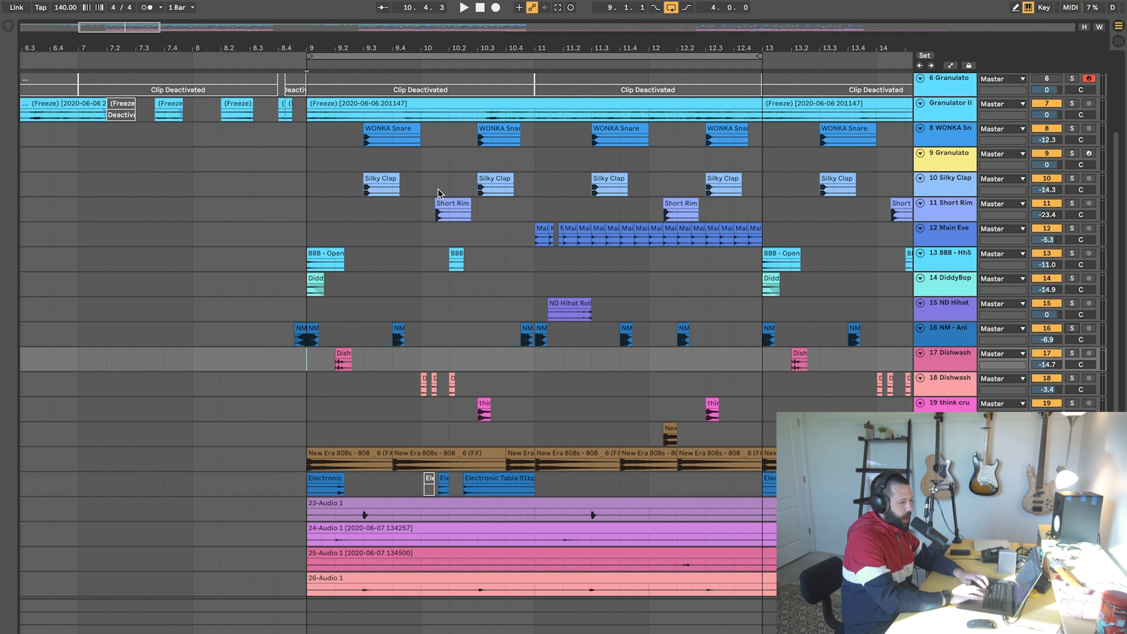
# Step: Play the full mix briefly from bar 10, across the first Short Rim clip on track 11
pyautogui.click(422, 213)
pyautogui.press('space')
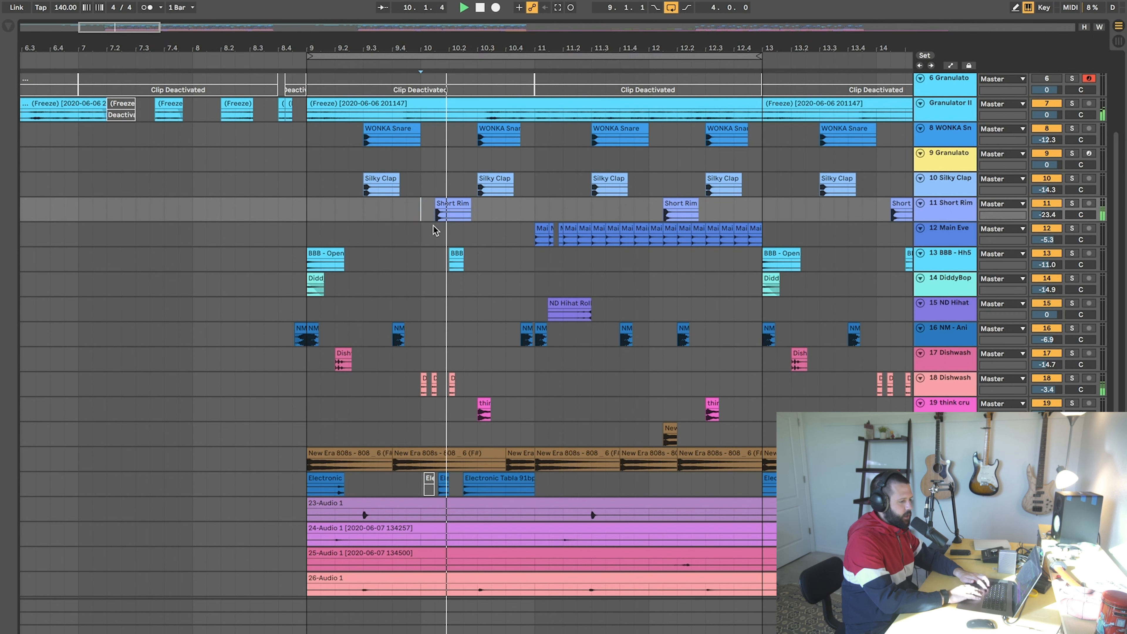
pyautogui.press('space')
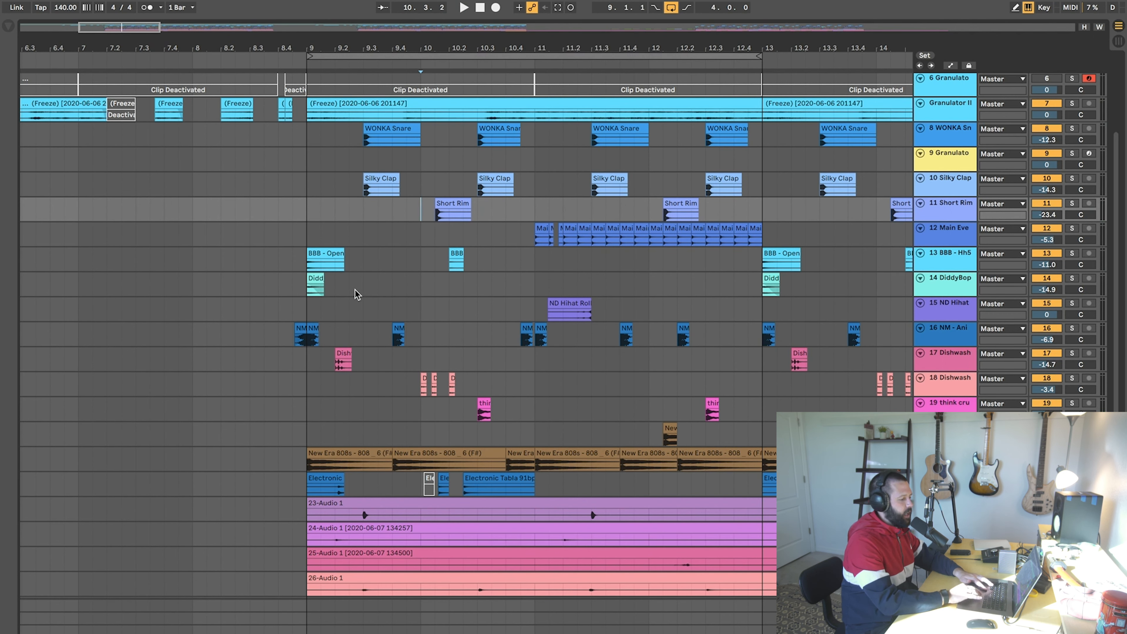
# Step: Open the first New Era 808s clip on track 21, audition different Transpose values, return it to 3 st, and hide the clip details
pyautogui.click(316, 453)
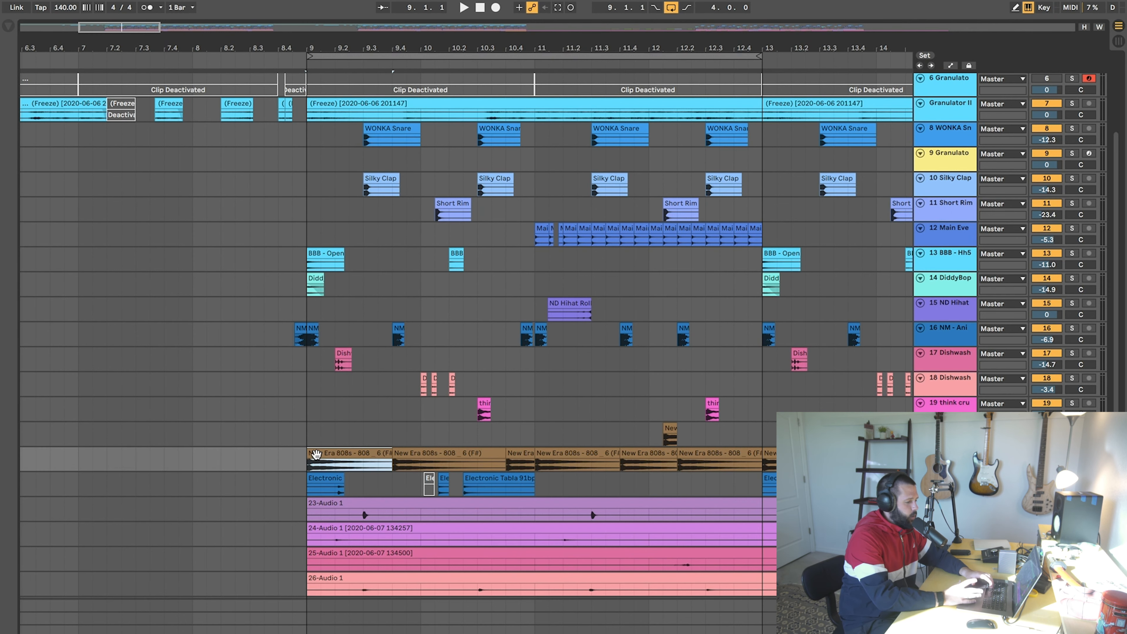
pyautogui.doubleClick(316, 453)
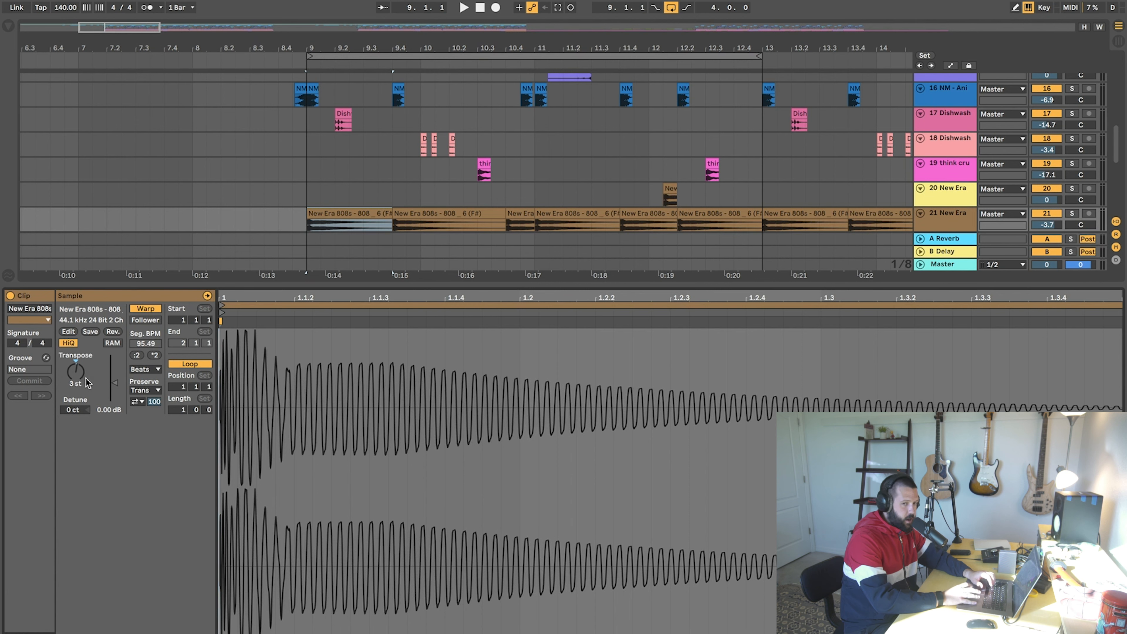
pyautogui.click(75, 375)
pyautogui.write('-1')
pyautogui.press('Return')
pyautogui.press('Down')
pyautogui.press('Down')
pyautogui.press('space')
pyautogui.press('space')
pyautogui.press('space')
pyautogui.press('space')
pyautogui.press('space')
pyautogui.press('space')
pyautogui.write('6')
pyautogui.press('Return')
pyautogui.press('space')
pyautogui.press('space')
pyautogui.press('Down')
pyautogui.press('Down')
pyautogui.press('Down')
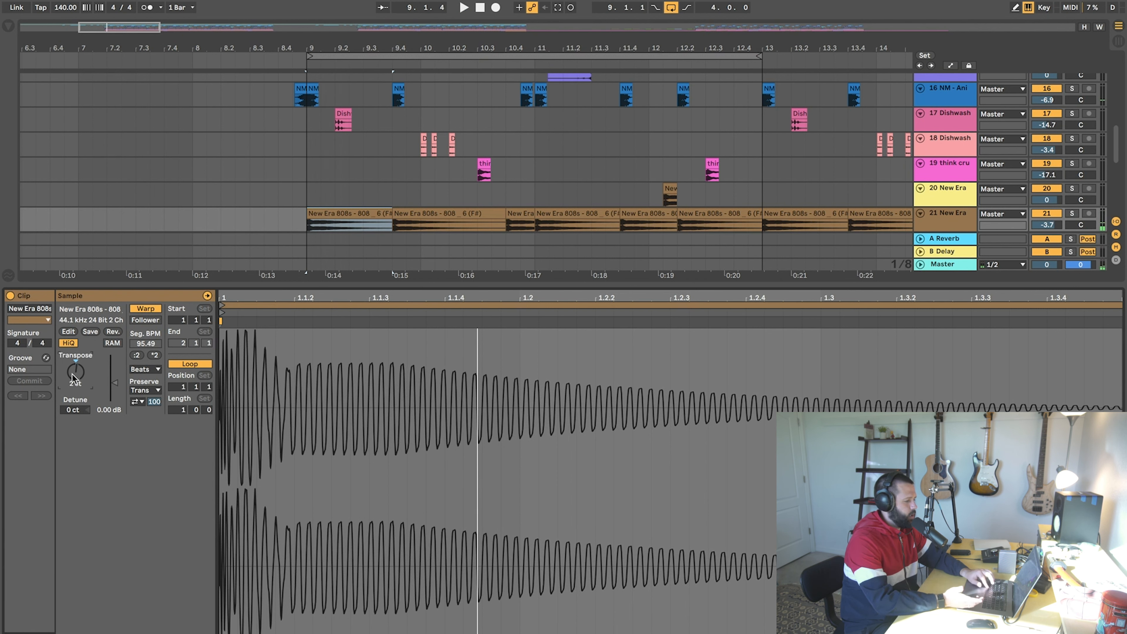
pyautogui.press('space')
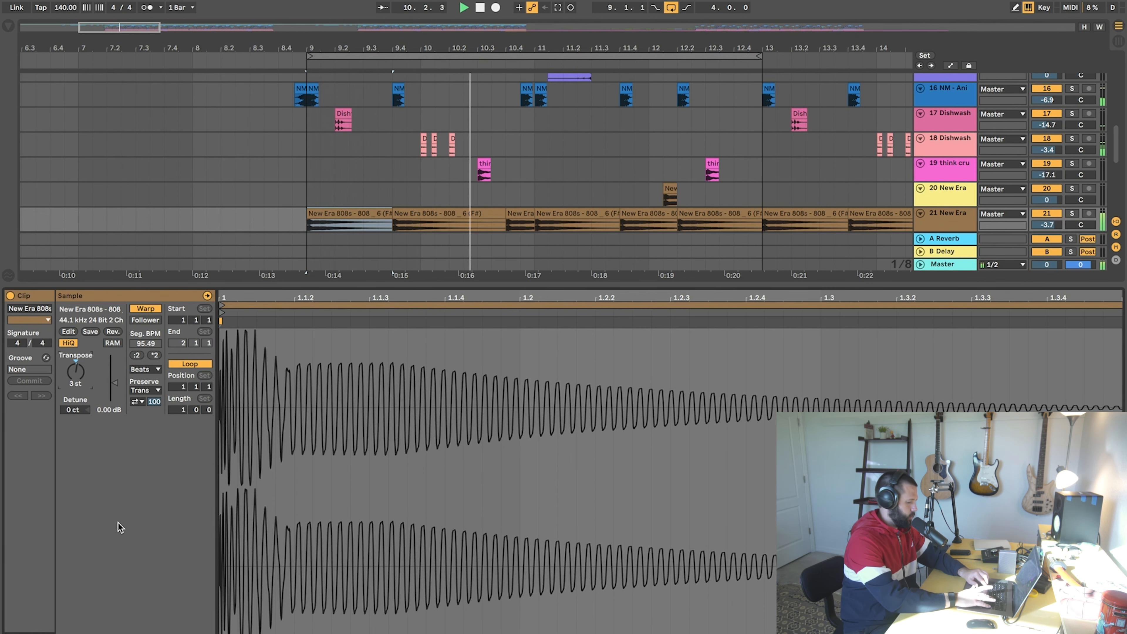
pyautogui.press('alt+super+l')
pyautogui.press('space')
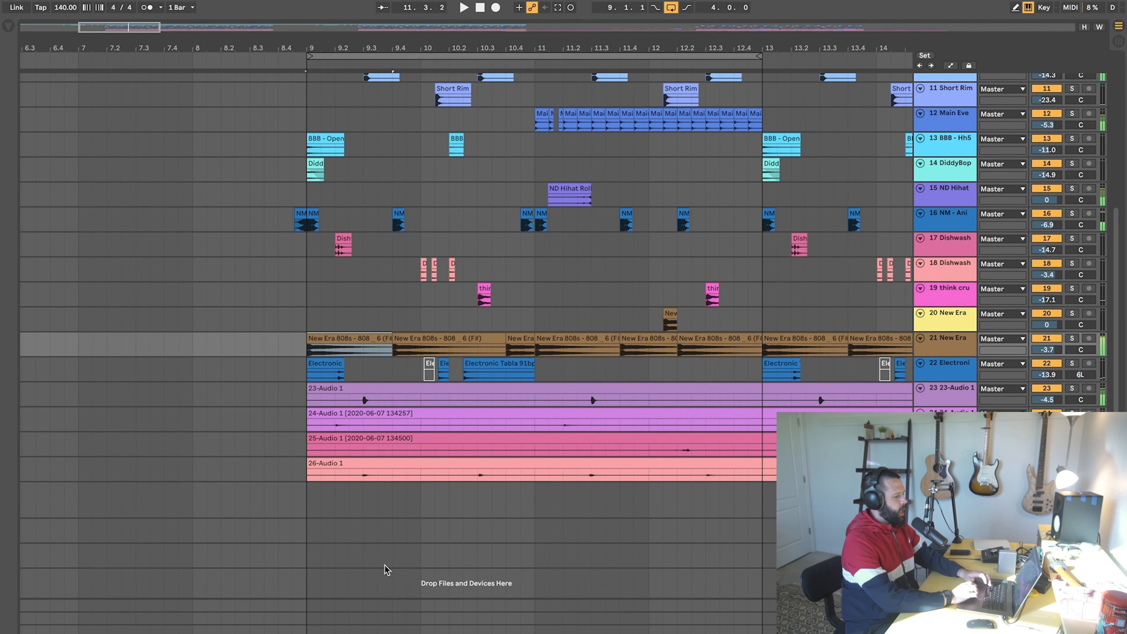
# Step: Play the full mix from bar 11 and let it cycle through the loop between bars 9 and 13
pyautogui.scroll(5, 385, 566)
pyautogui.scroll(1, 384, 564)
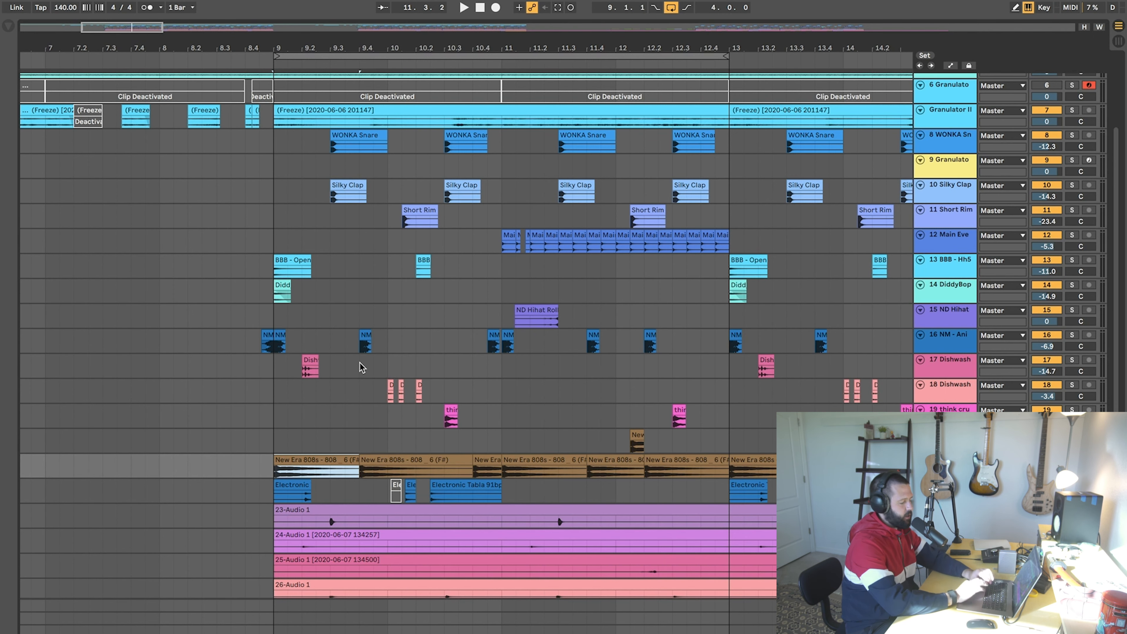
pyautogui.hscroll(3, 441, 302)
pyautogui.scroll(-1, 441, 302)
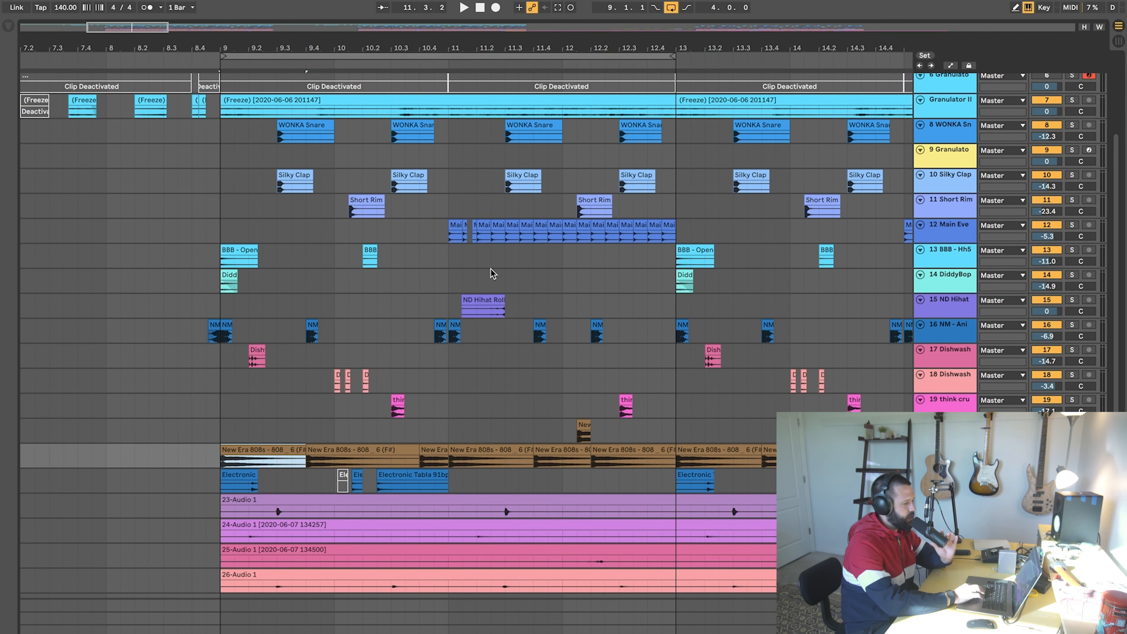
pyautogui.click(451, 255)
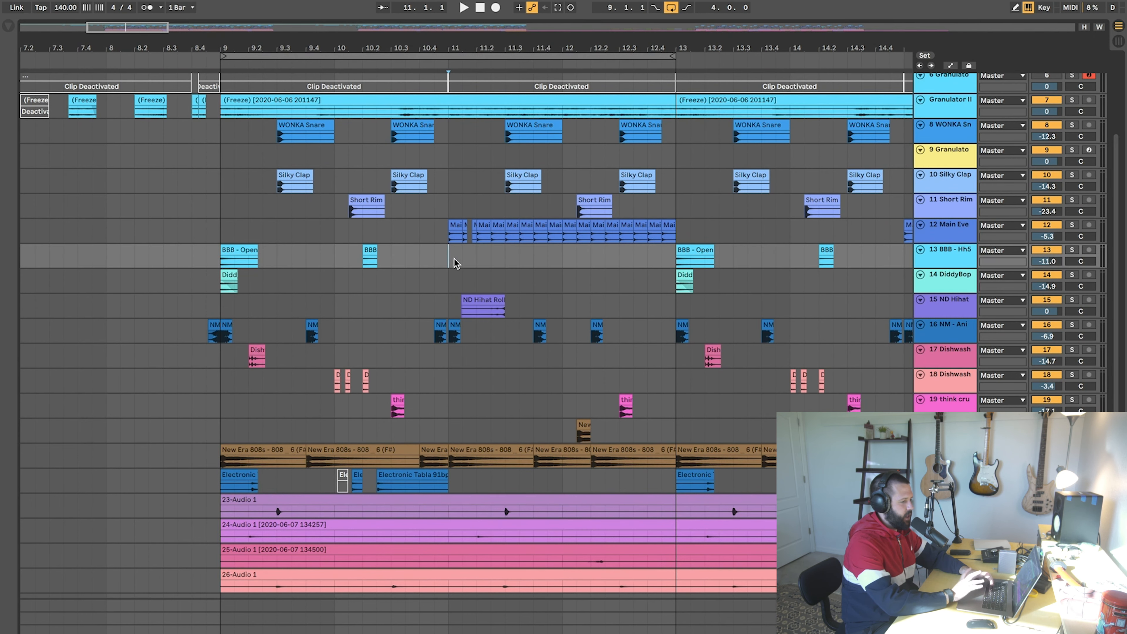
pyautogui.press('space')
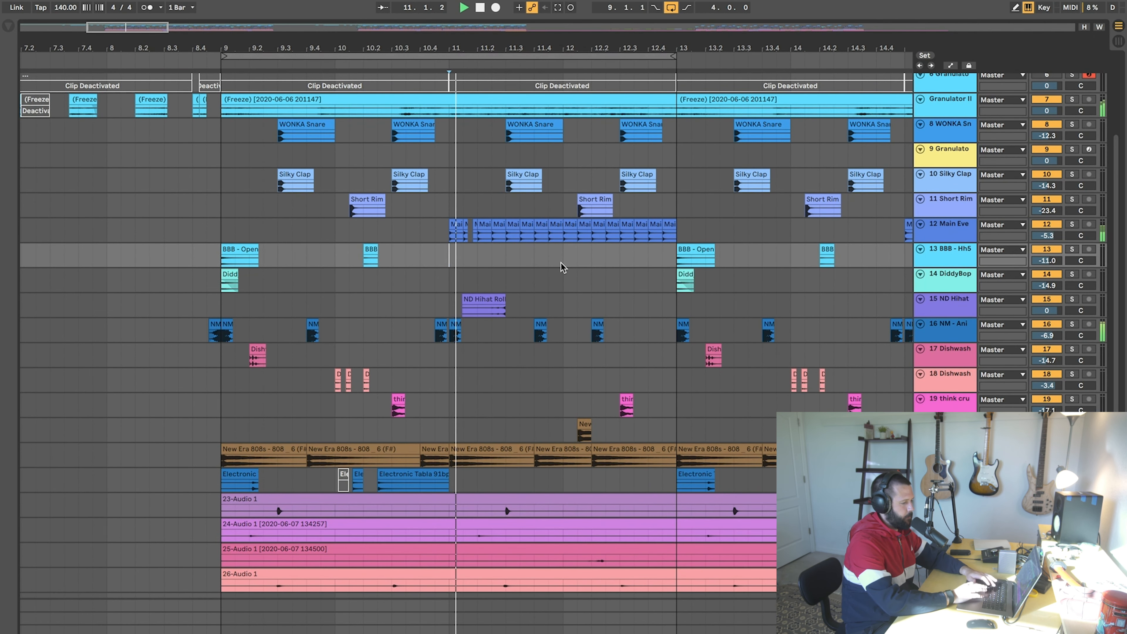
pyautogui.press('-')
pyautogui.press('-')
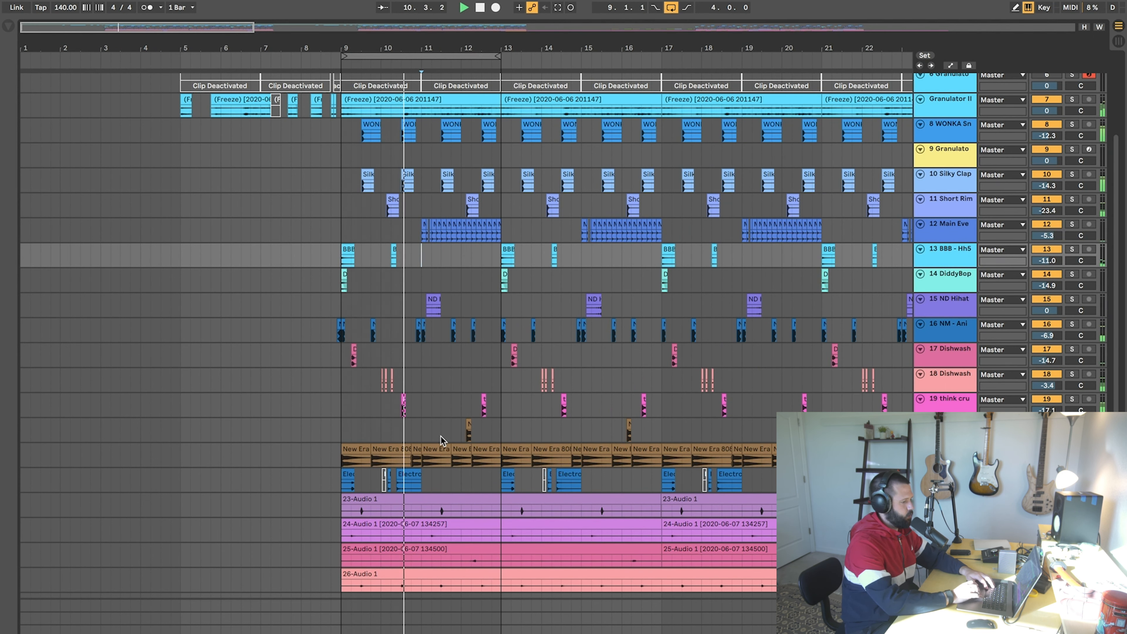
pyautogui.press('+')
pyautogui.press('+')
pyautogui.press('space')
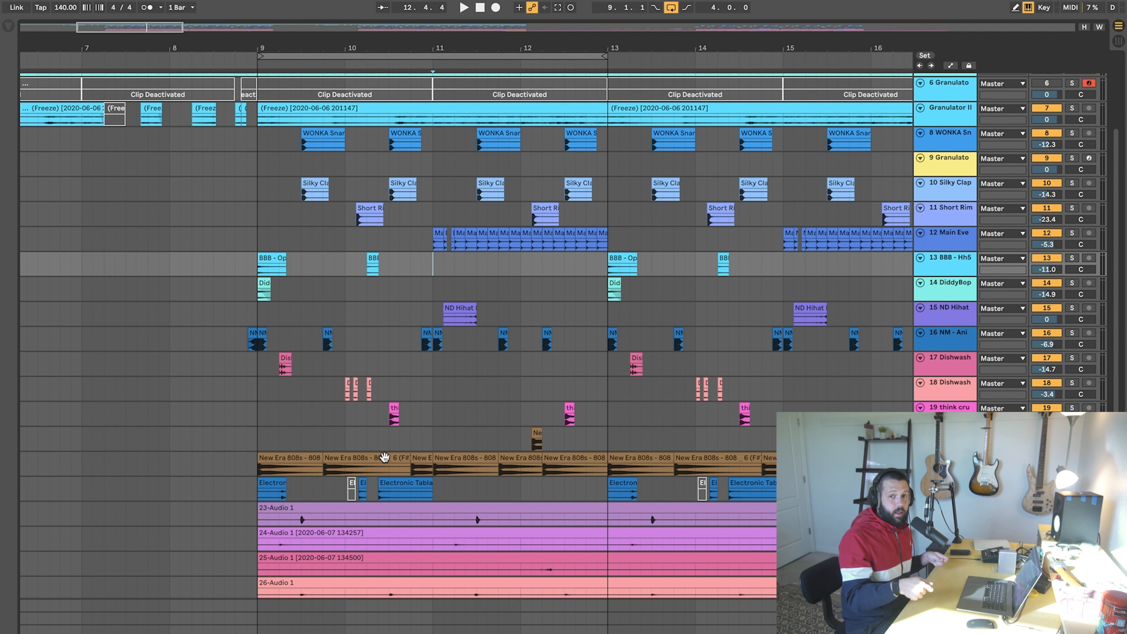
# Step: Solo the recorded audio track 23 together with track 24
pyautogui.scroll(-5, 384, 457)
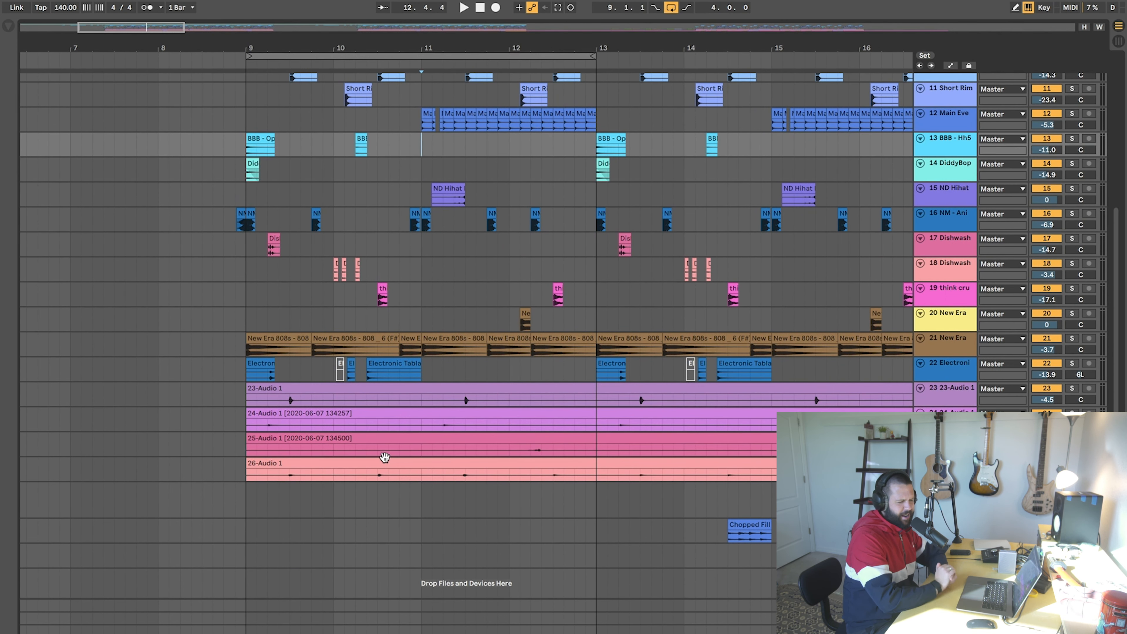
pyautogui.hscroll(3, 389, 433)
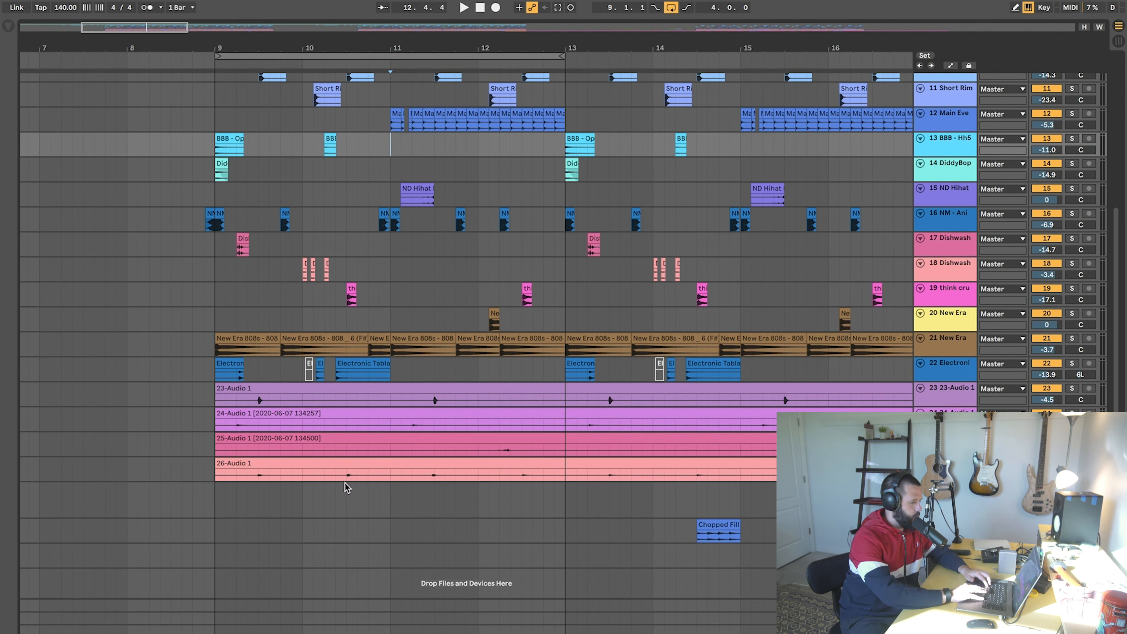
pyautogui.click(1072, 388)
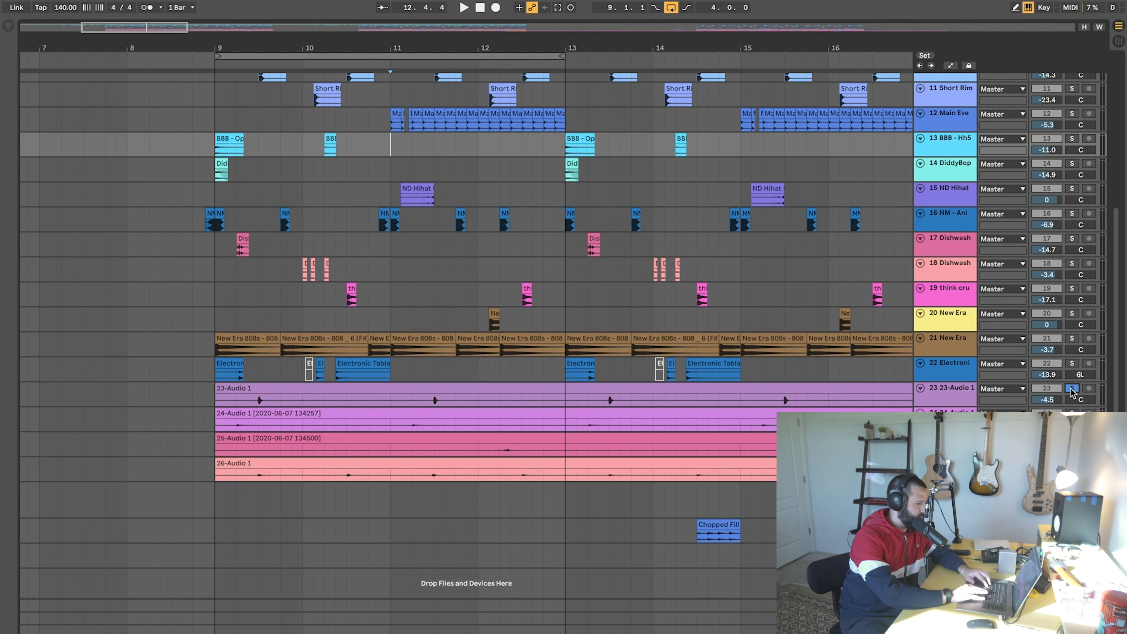
pyautogui.keyDown('super'); pyautogui.click(1071, 414); pyautogui.keyUp('super')
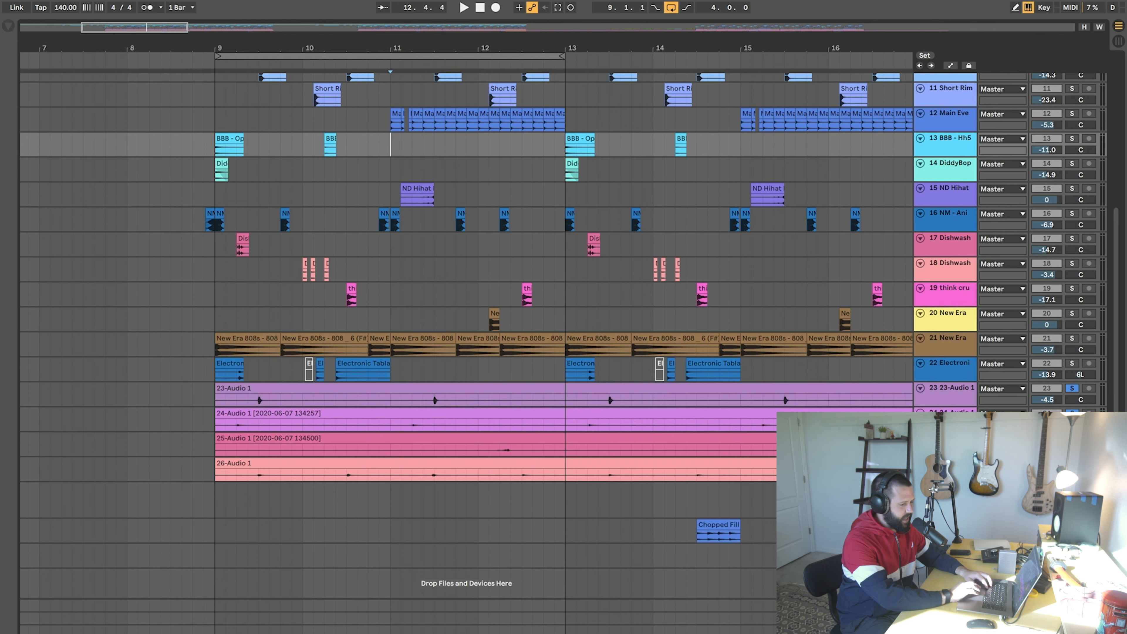
# Step: Turn off the arrangement loop and play from bar 14 through the first Chopped Fill clip
pyautogui.hscroll(10, 363, 572)
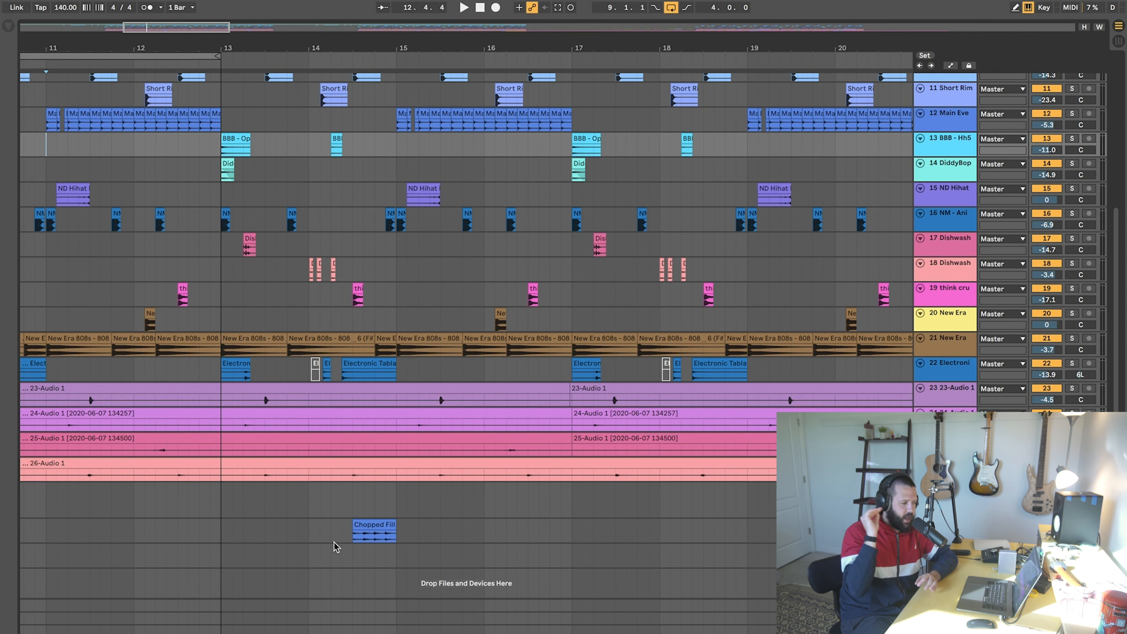
pyautogui.press('super+l')
pyautogui.scroll(-5, 266, 530)
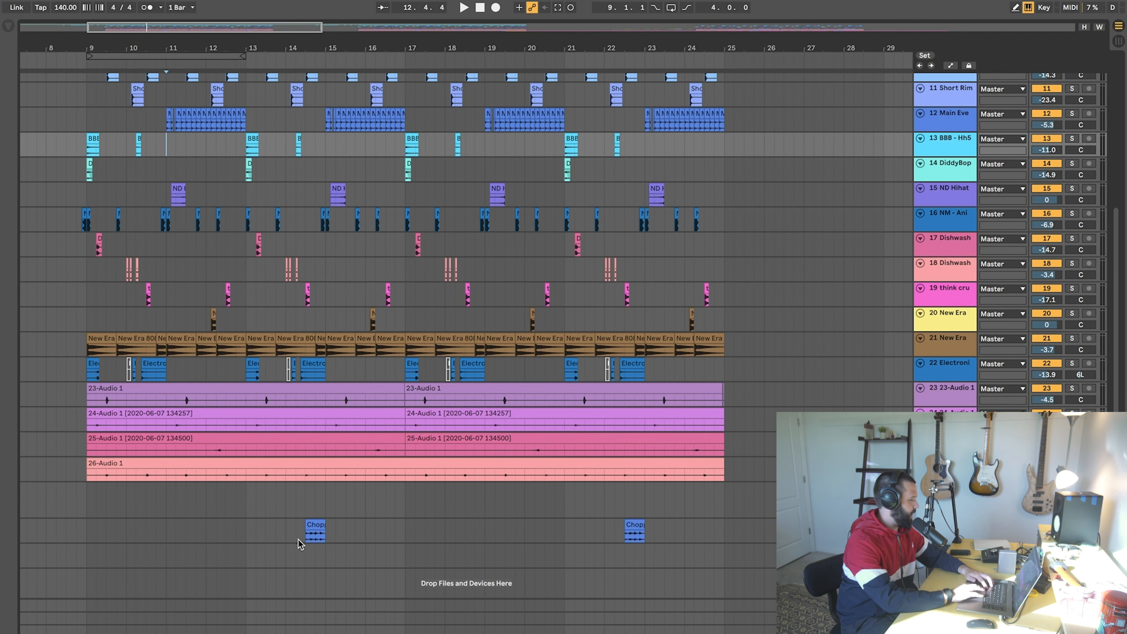
pyautogui.click(287, 532)
pyautogui.press('space')
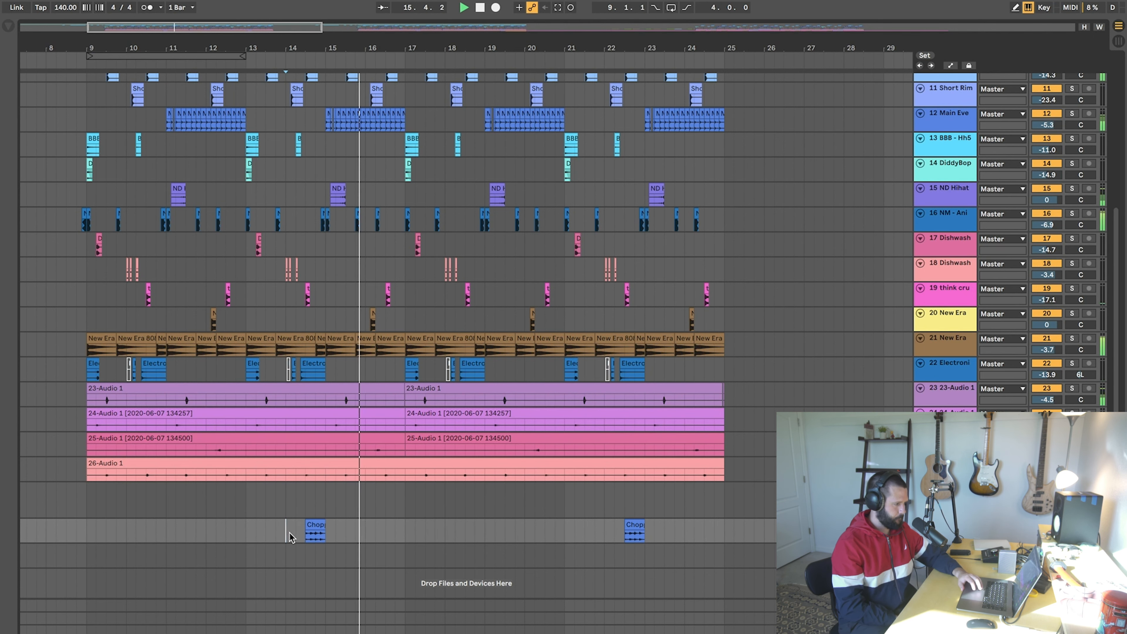
pyautogui.press('space')
# Step: Extend the start of the first Chopped Fill clip back to bar 14, and undo the change
pyautogui.click(308, 529)
pyautogui.moveTo(308, 528); pyautogui.dragTo(283, 531)
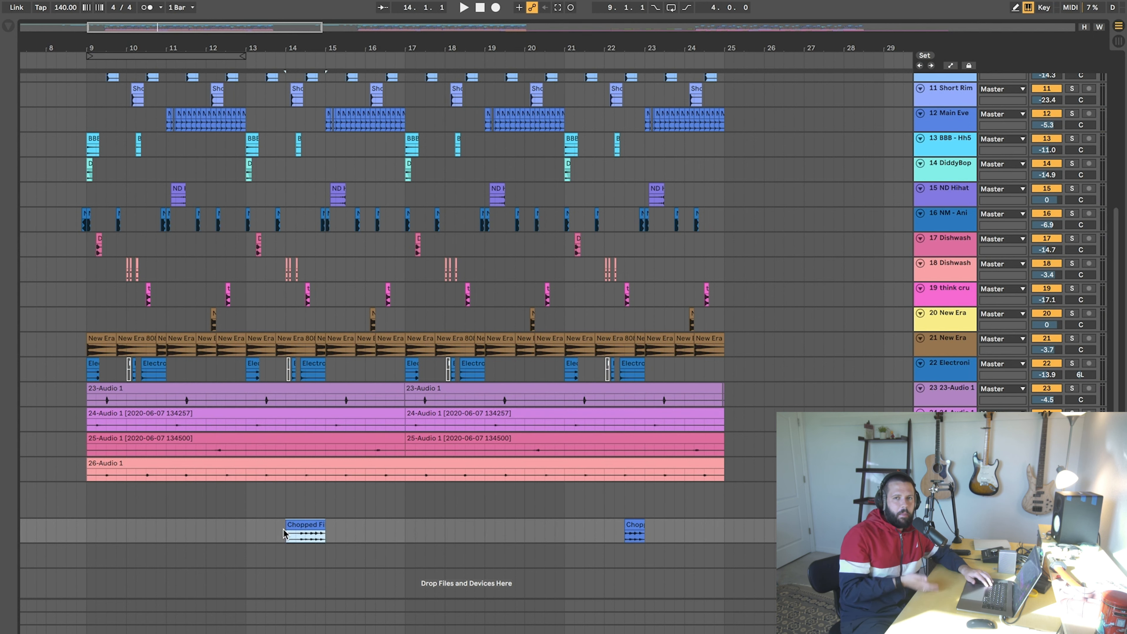
pyautogui.press('super+z')
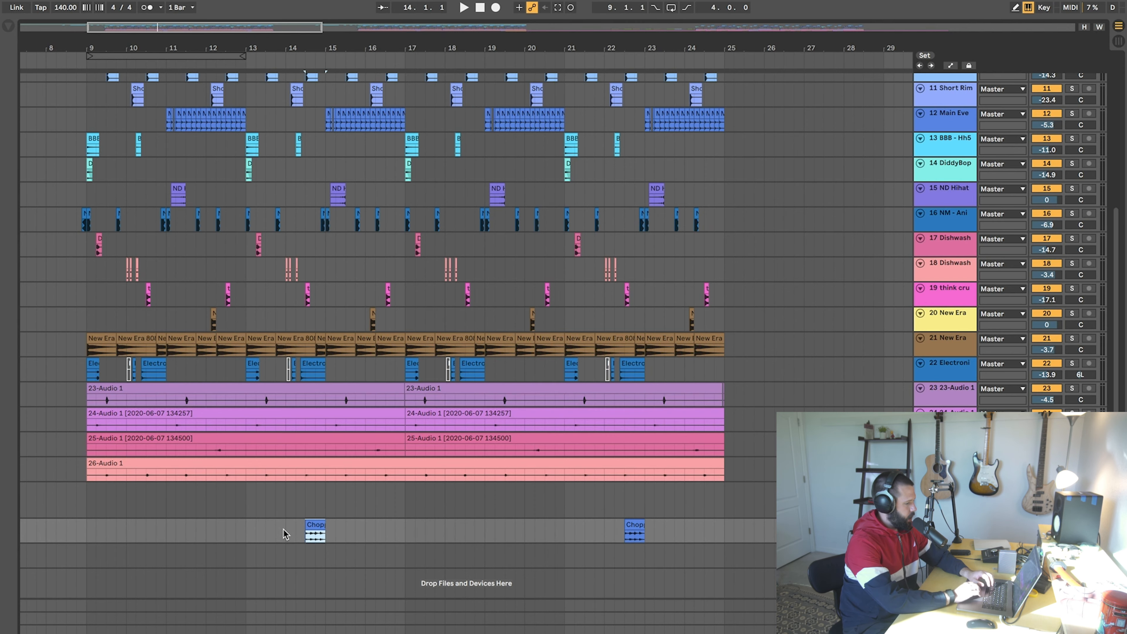
# Step: Examine the track layout across the first drum section and its repeat from bar 33
pyautogui.scroll(5, 286, 534)
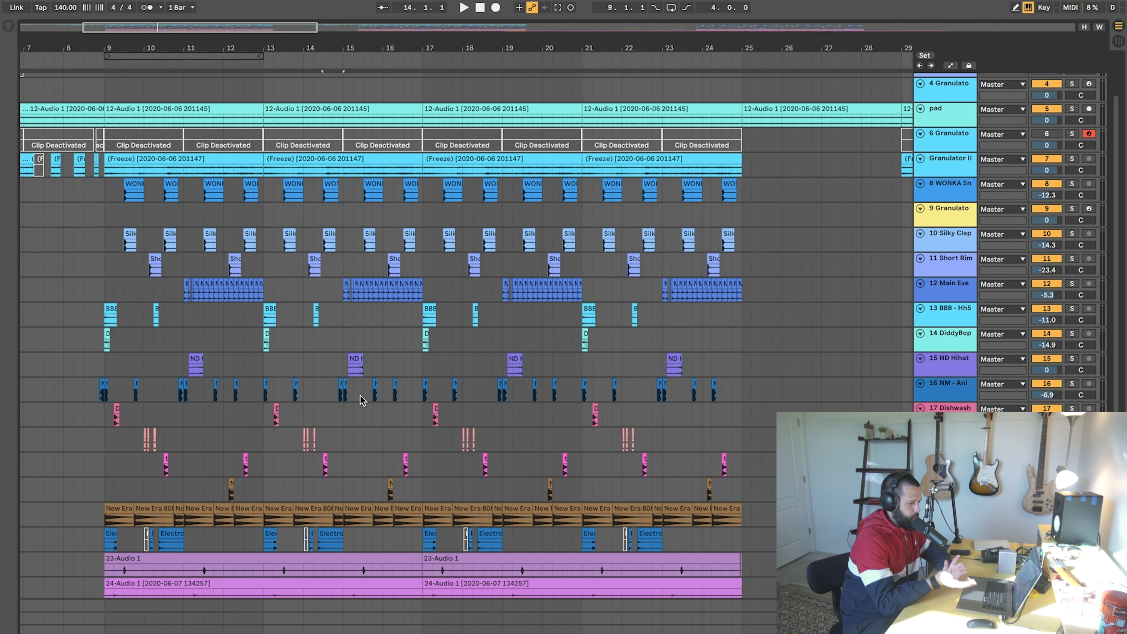
pyautogui.scroll(-3, 336, 388)
pyautogui.hscroll(5, 336, 388)
pyautogui.hscroll(3, 334, 383)
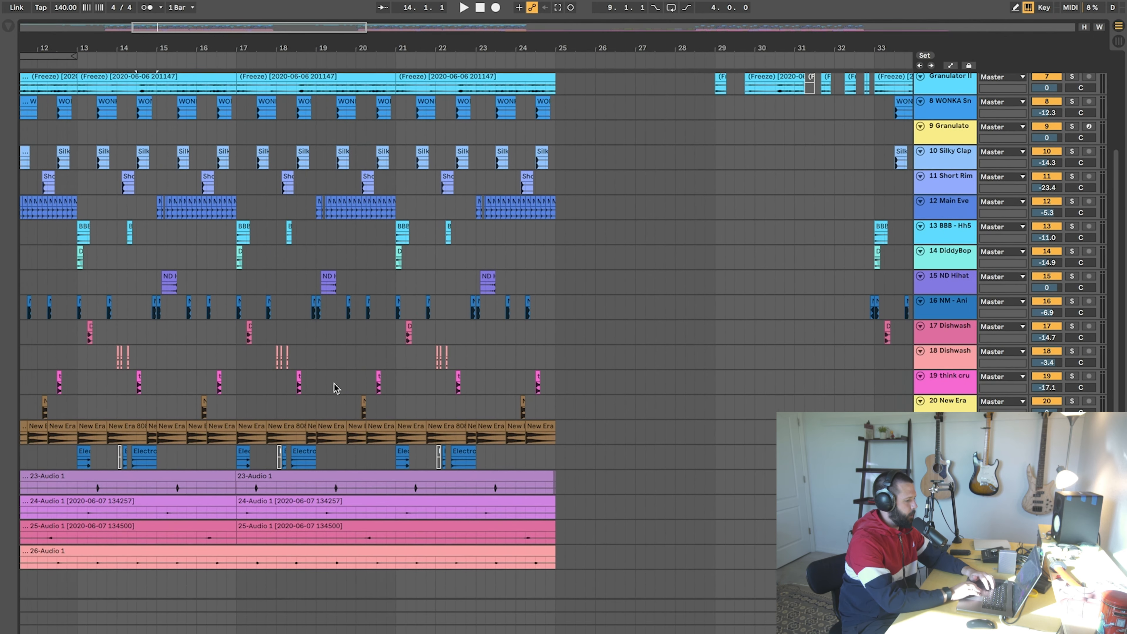
pyautogui.scroll(-3, 334, 383)
pyautogui.scroll(2, 334, 383)
pyautogui.scroll(-5, 334, 384)
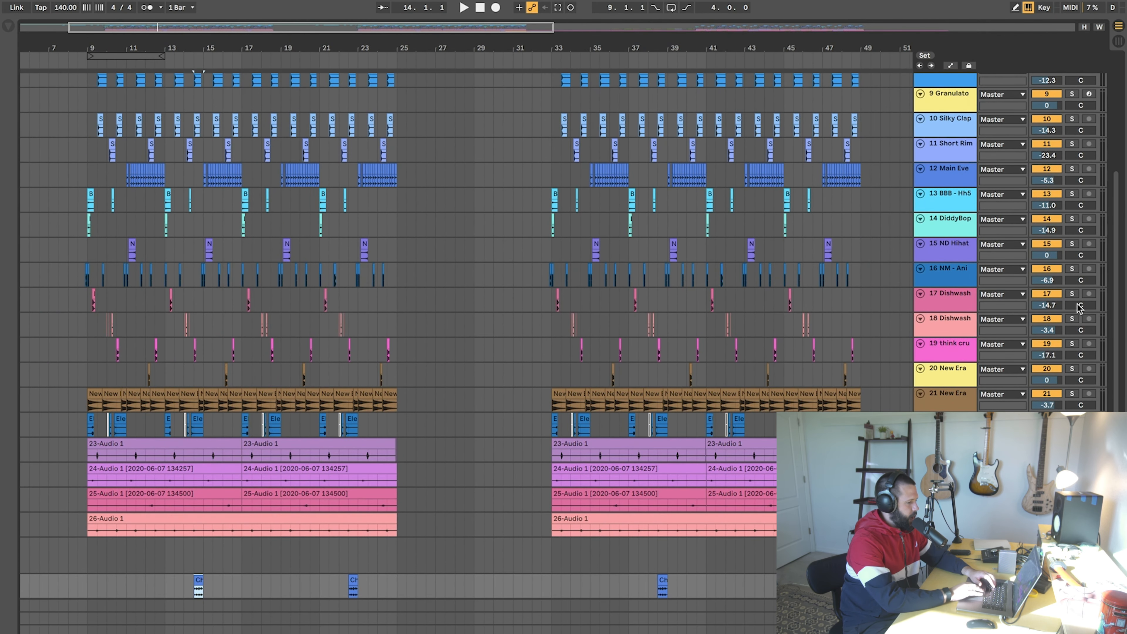
# Step: Examine the full arrangement from the opening pad and Granulator clips through both drum sections to the section starting at bar 65
pyautogui.scroll(5, 311, 373)
pyautogui.hscroll(-1, 310, 373)
pyautogui.hscroll(1, 312, 374)
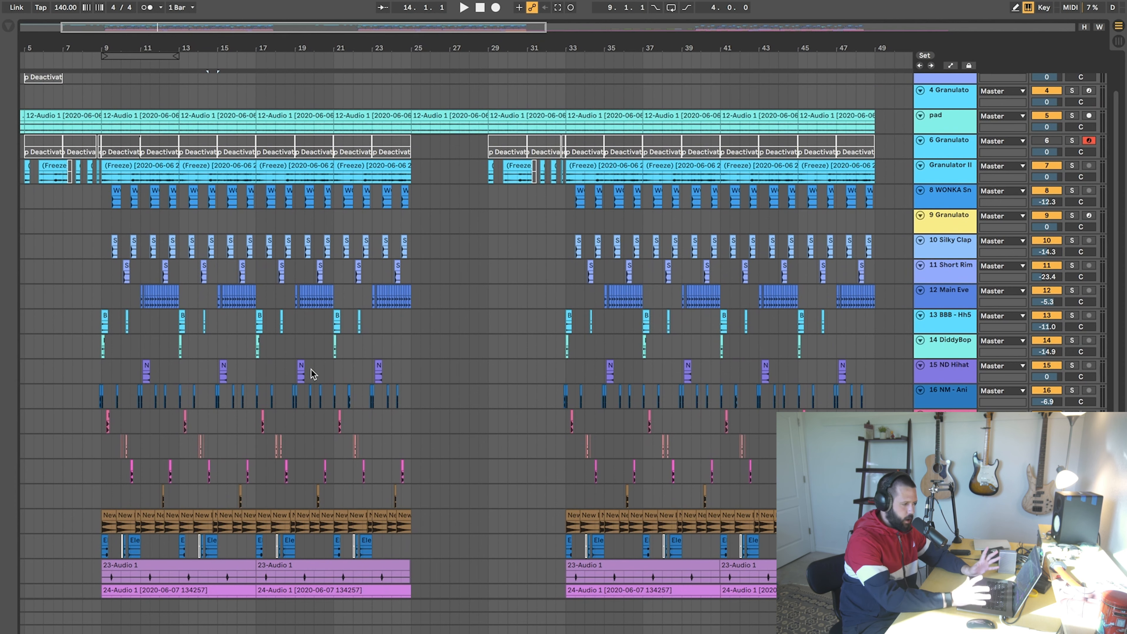
pyautogui.hscroll(-3, 154, 189)
pyautogui.scroll(-1, 154, 189)
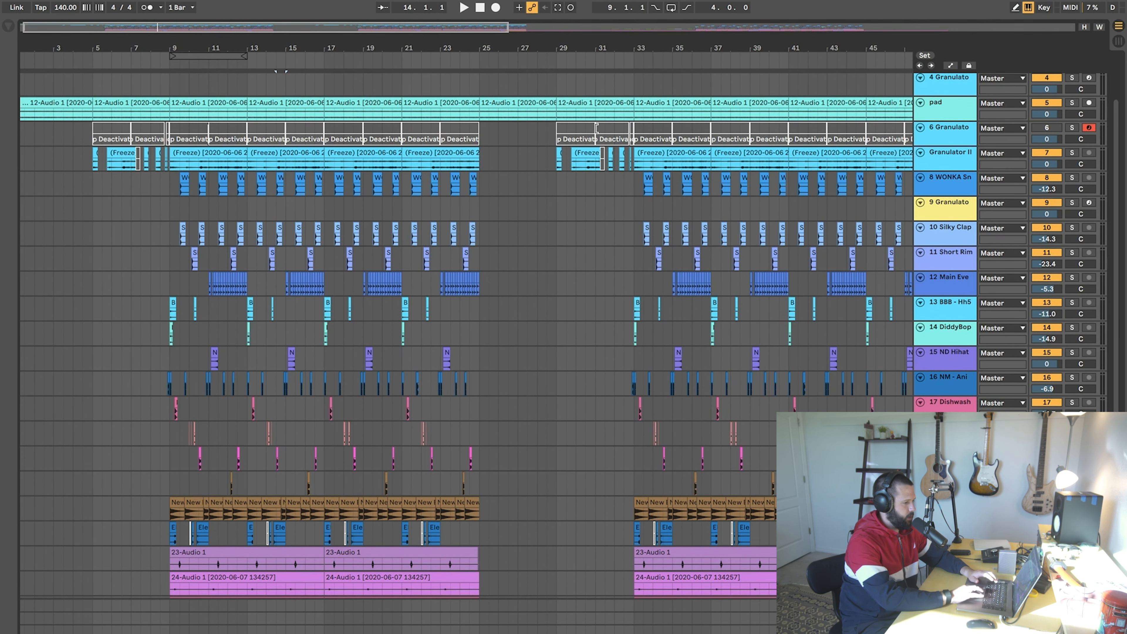
pyautogui.press('-')
pyautogui.scroll(-3, 232, 346)
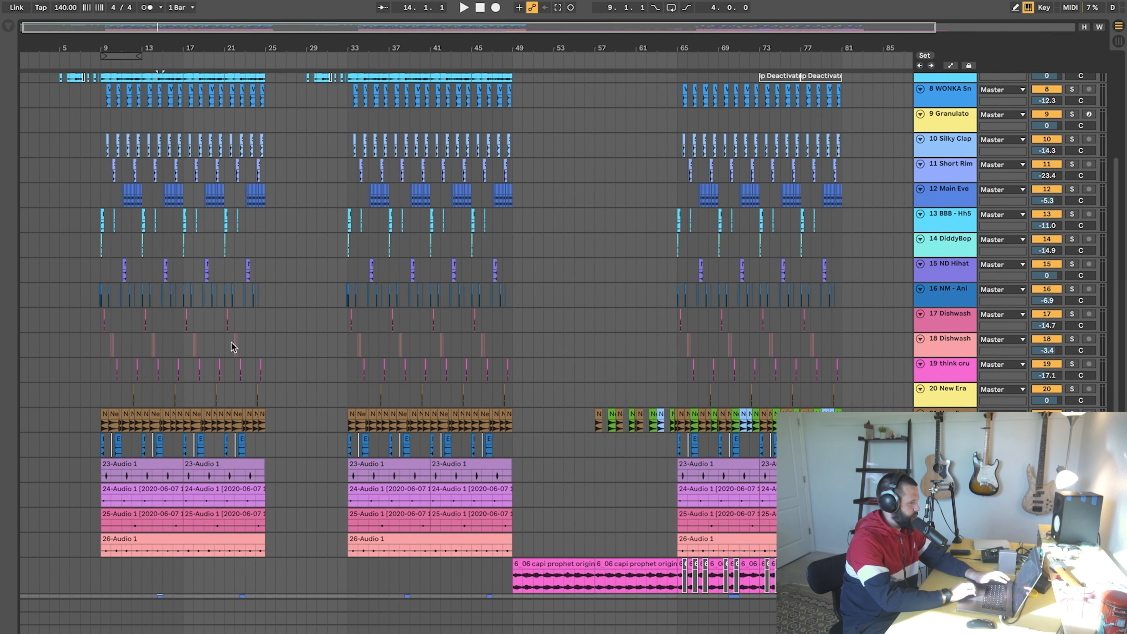
pyautogui.scroll(5, 233, 346)
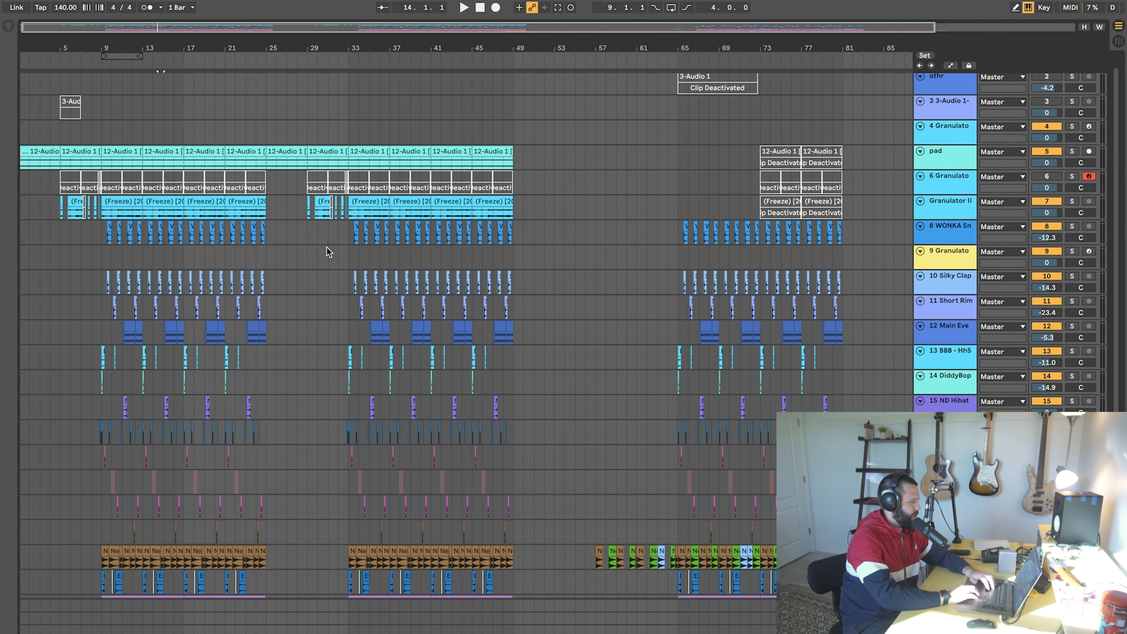
pyautogui.scroll(3, 342, 255)
# Step: Play the transition from bar 47 into the capi prophet sample at bar 49, and stop playback after a few bars
pyautogui.scroll(-5, 328, 251)
pyautogui.scroll(-3, 328, 251)
pyautogui.hscroll(1, 328, 251)
pyautogui.click(364, 515)
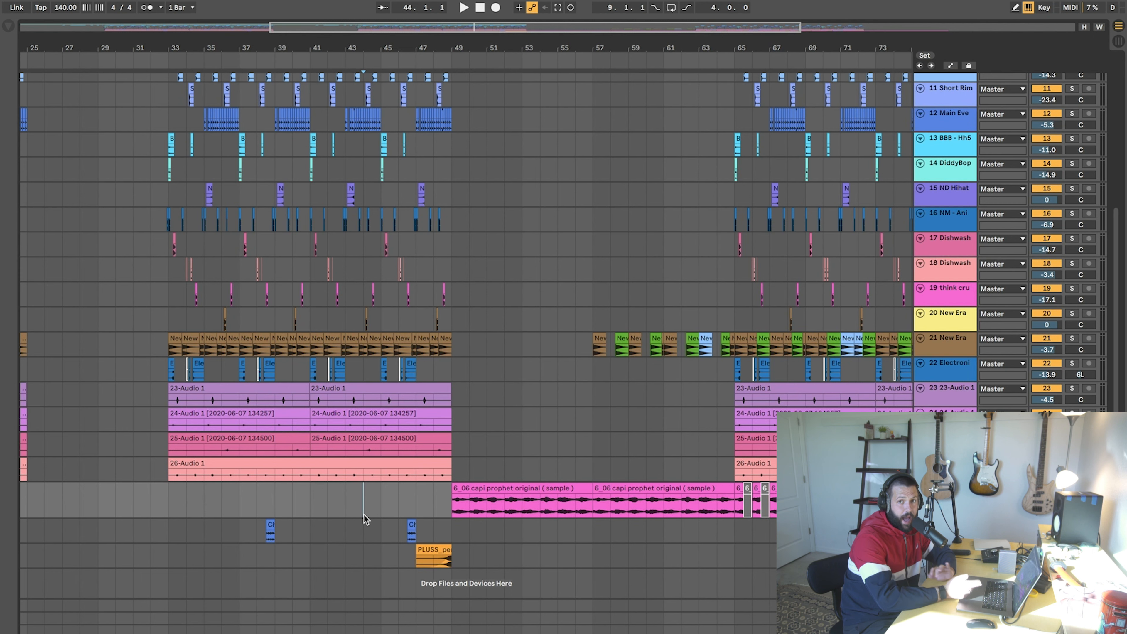
pyautogui.press('space')
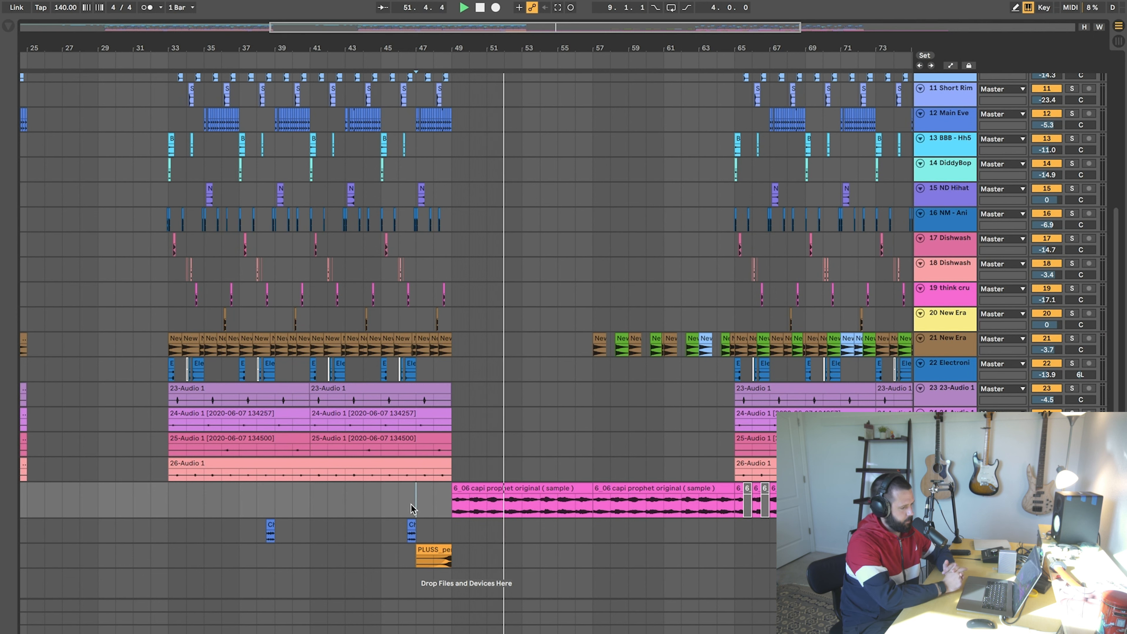
pyautogui.press('space')
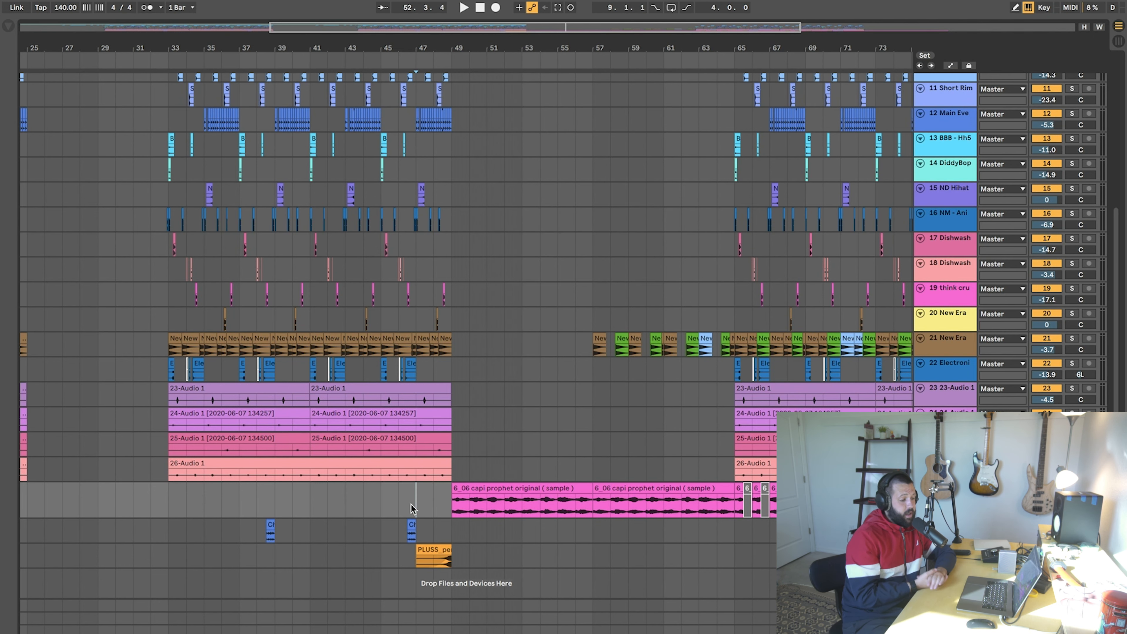